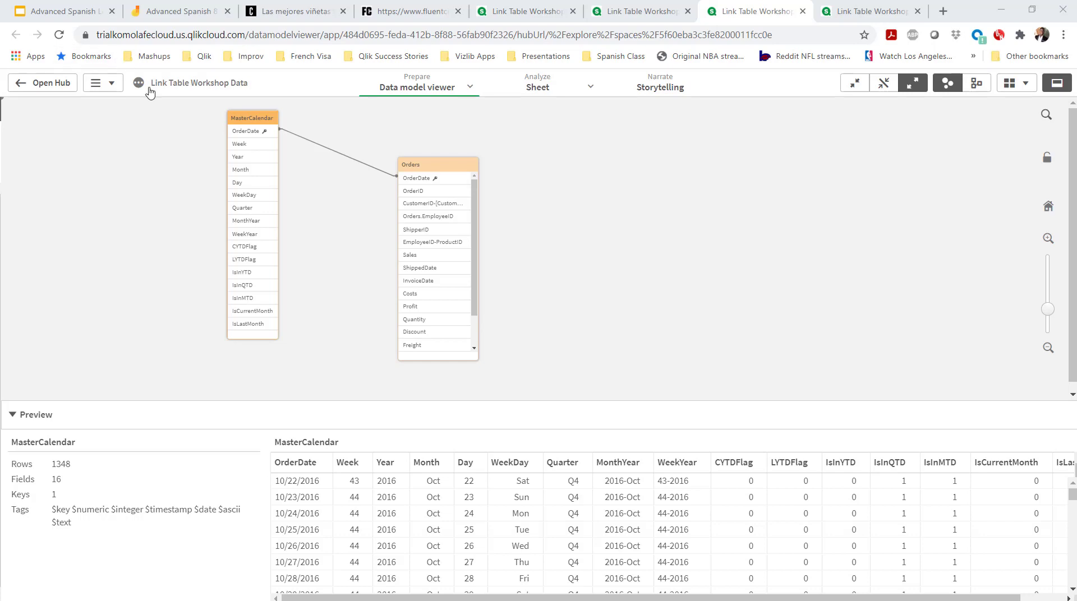
Preview the Orders table in the data model and examine its order, shipped and invoice date columns
click(447, 171)
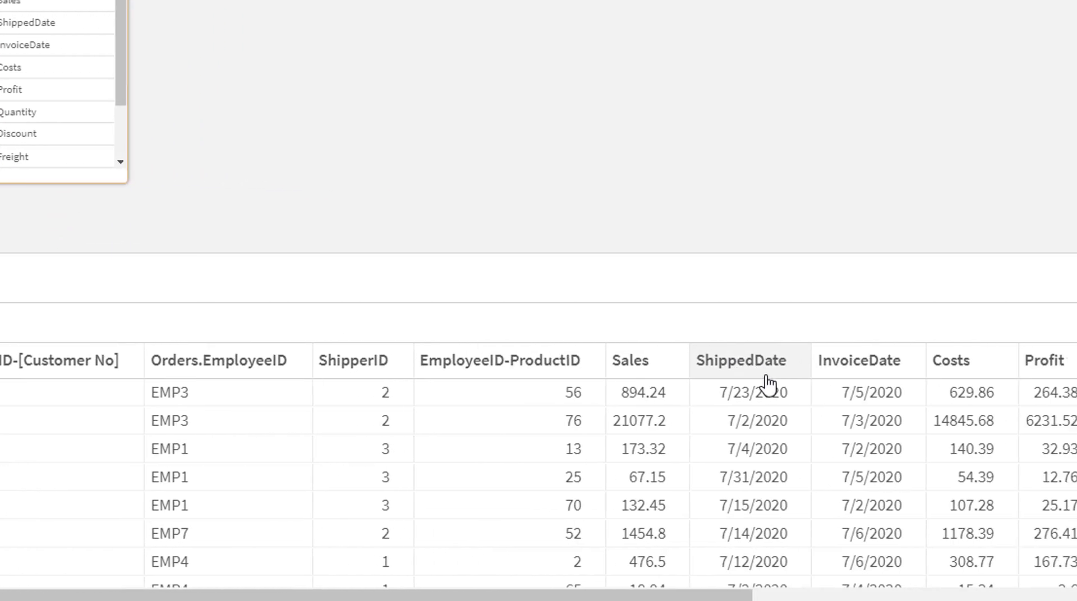
drag(674, 595, 831, 595)
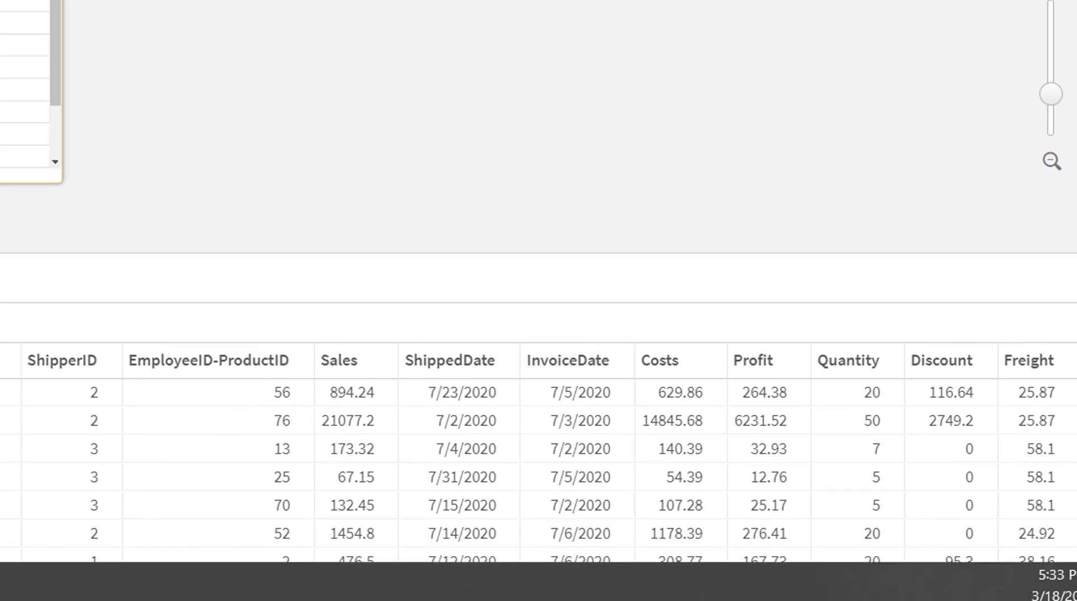
drag(516, 595, 777, 578)
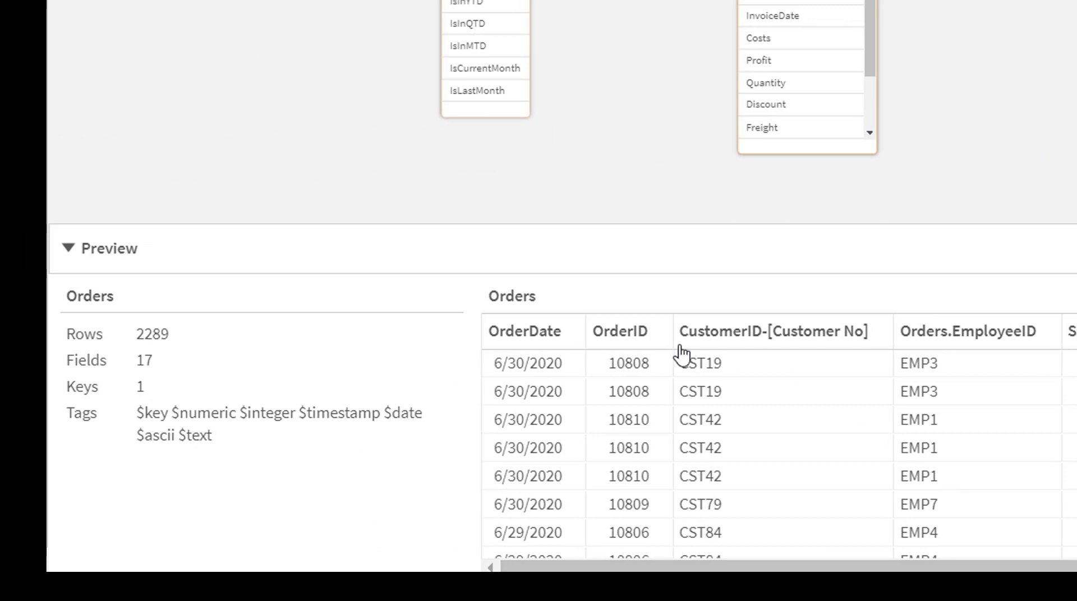
click(629, 368)
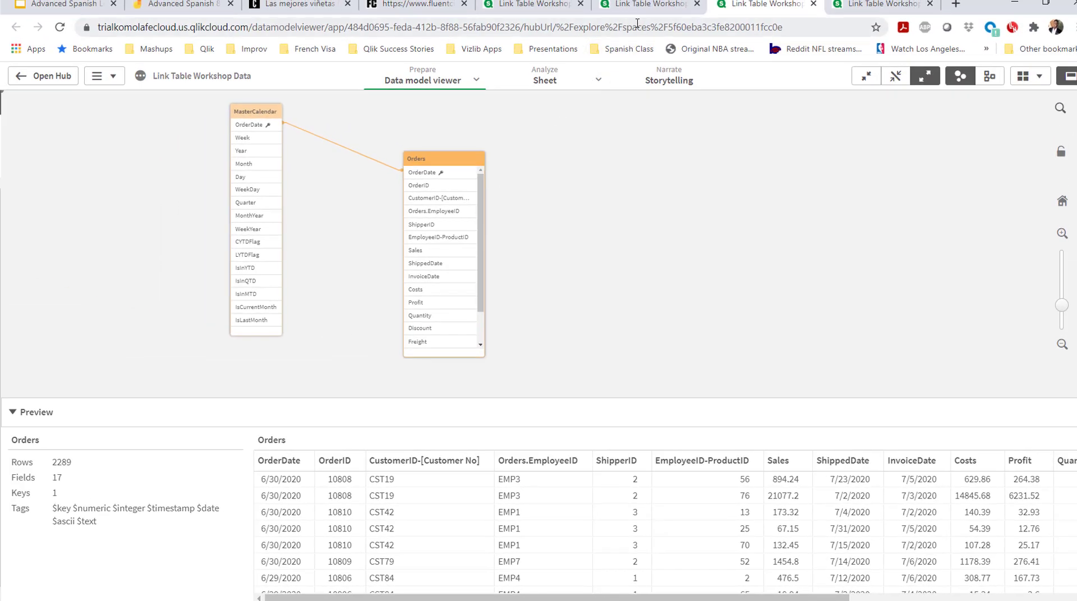
Compare the No Link Table load script with the sheet's invoice and shipped date bar chart and the current data model
click(641, 11)
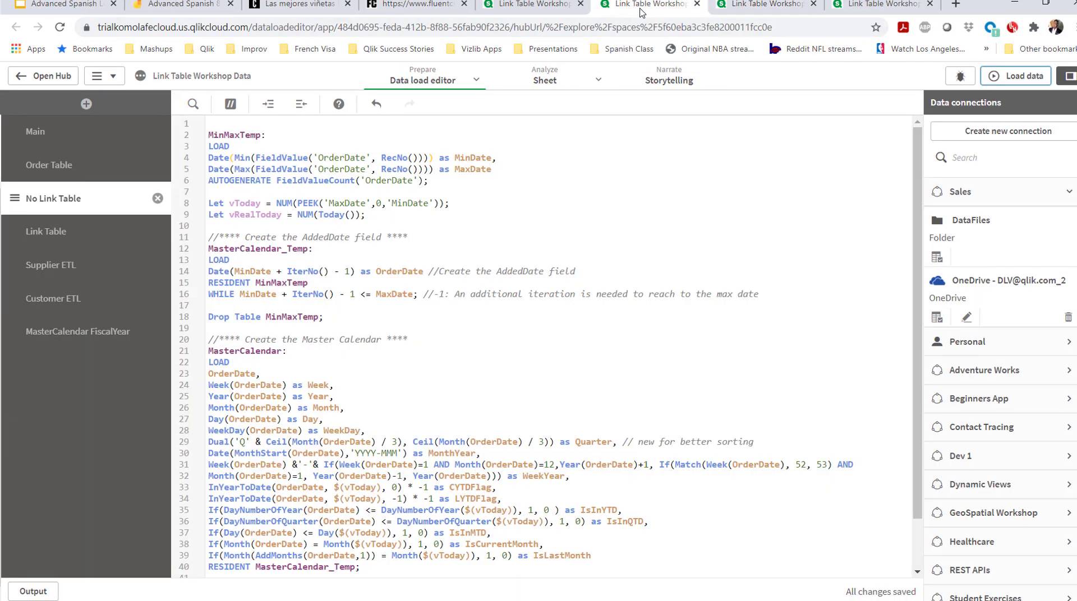
click(517, 16)
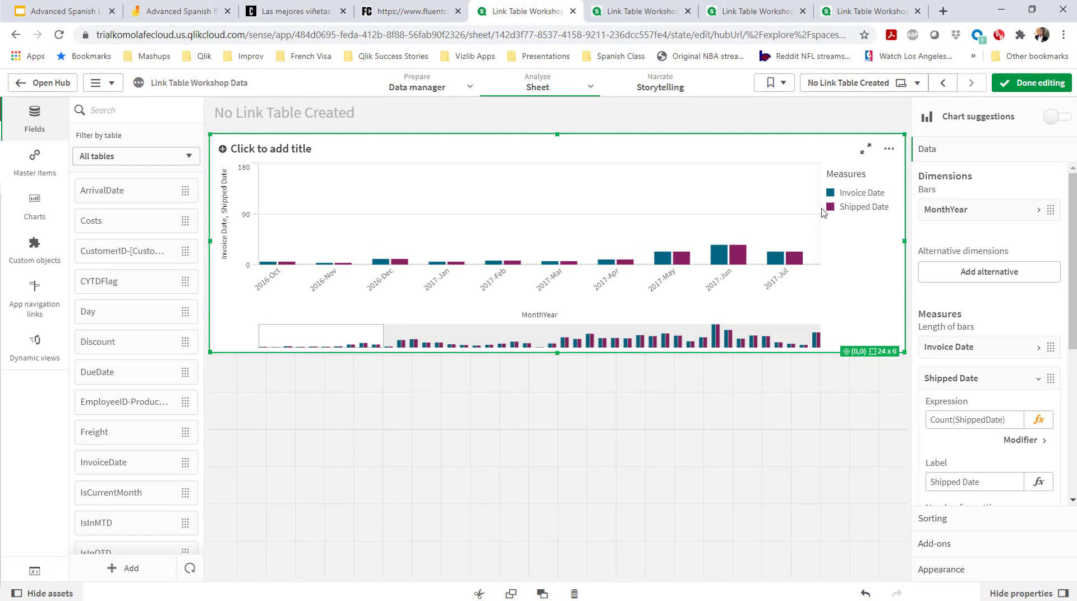
click(643, 20)
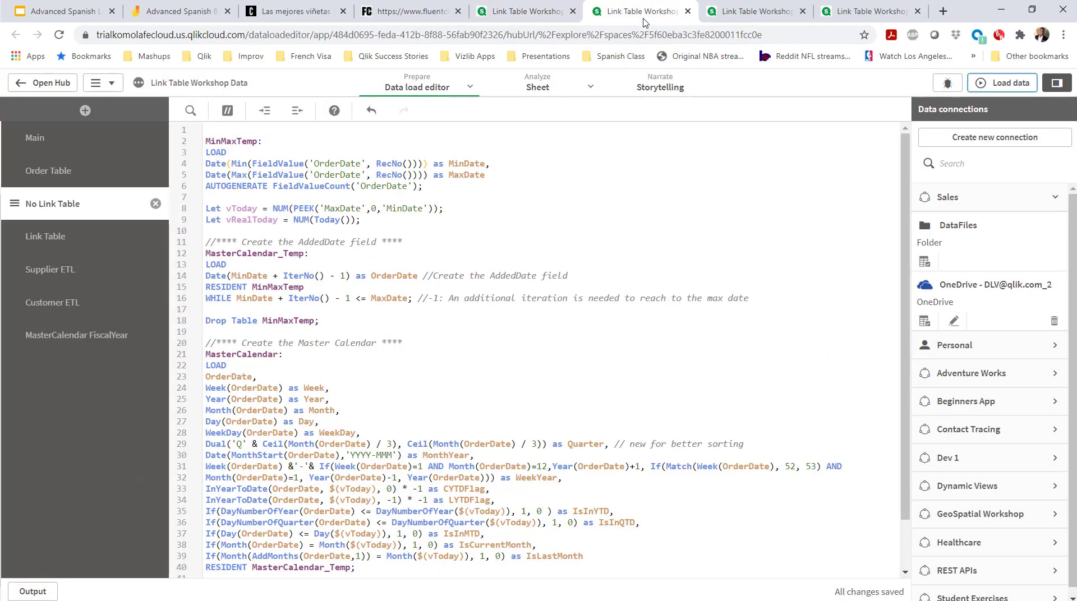
click(711, 19)
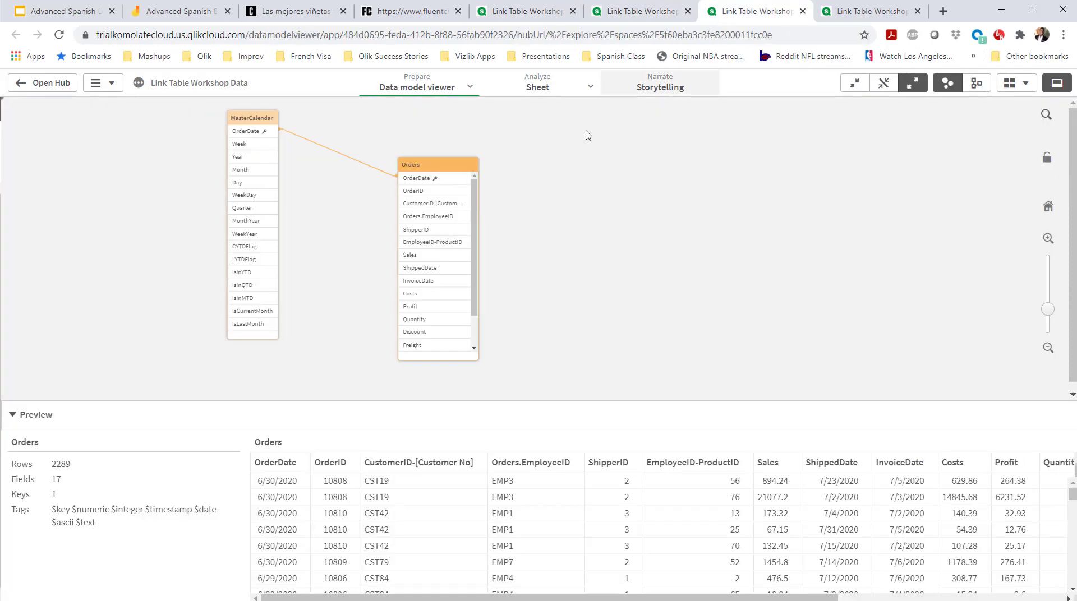
Examine how the Order Table script section defines OrderDate, ShippedDate, InvoiceDate and ArrivalDate
click(600, 14)
click(117, 169)
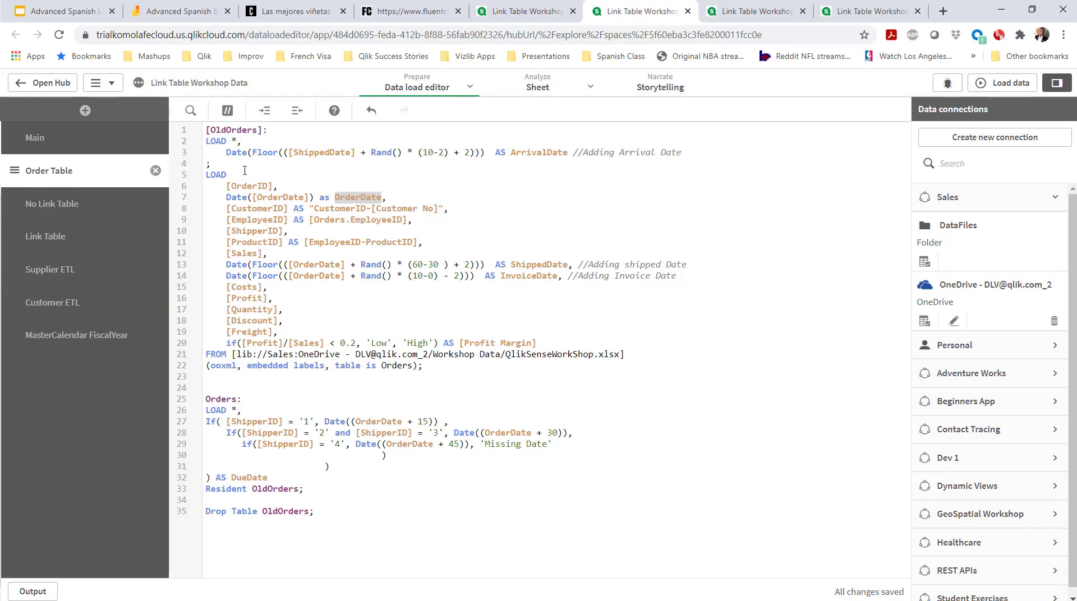
click(262, 199)
double_click(259, 197)
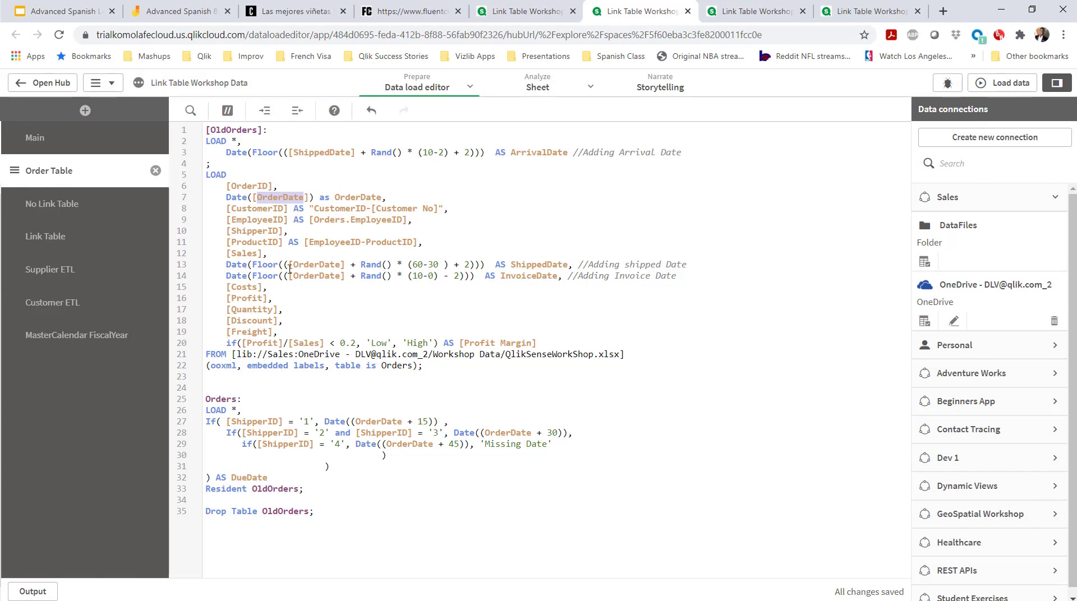
double_click(555, 265)
double_click(534, 276)
double_click(530, 153)
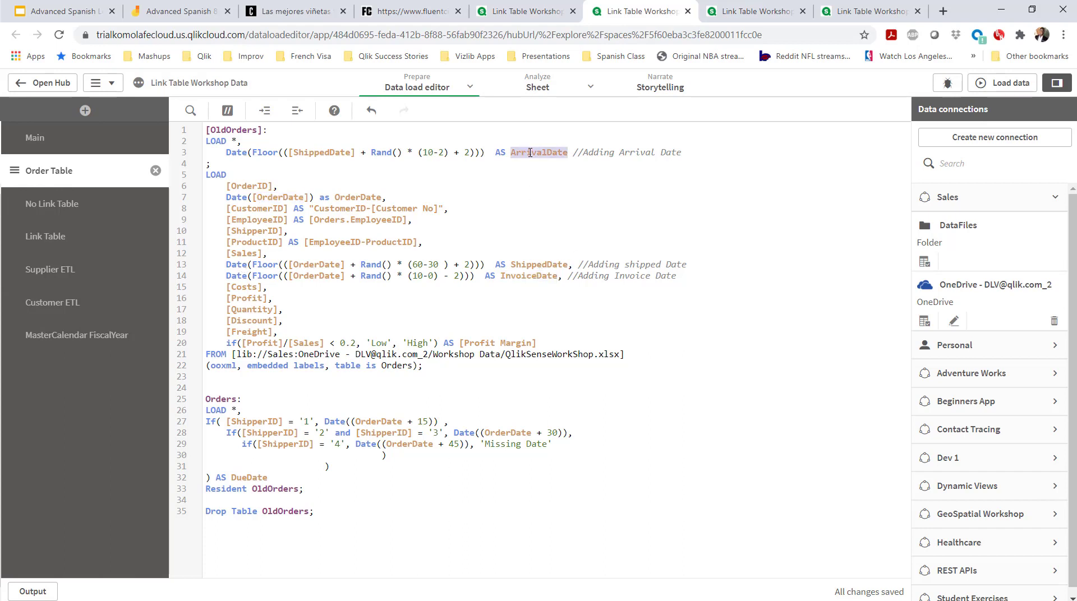
double_click(264, 152)
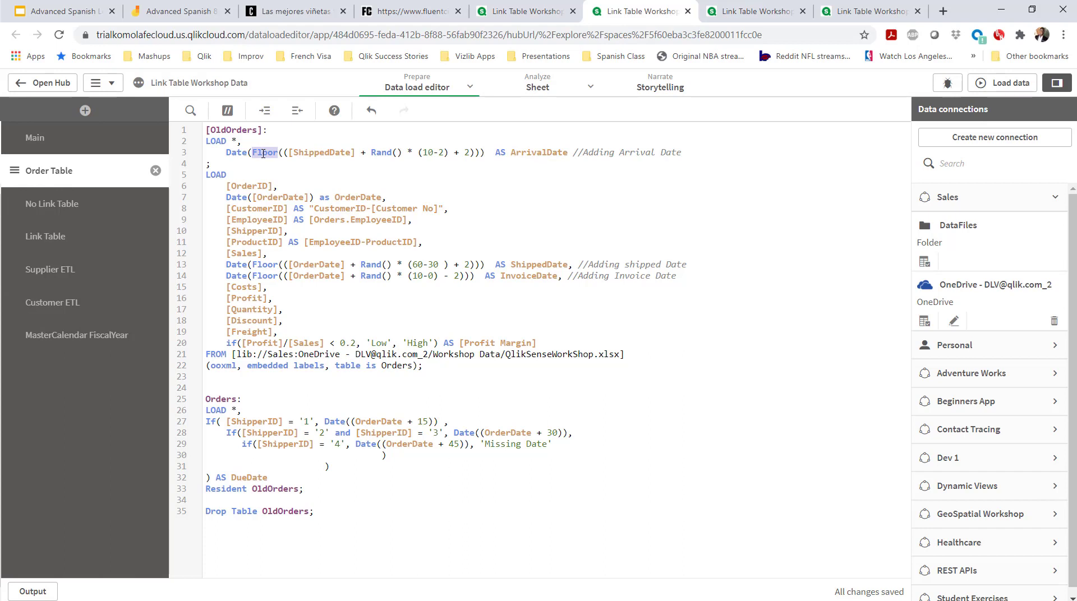
double_click(264, 277)
Move the Link Table script section above the No Link Table section
click(24, 244)
drag(23, 239, 94, 196)
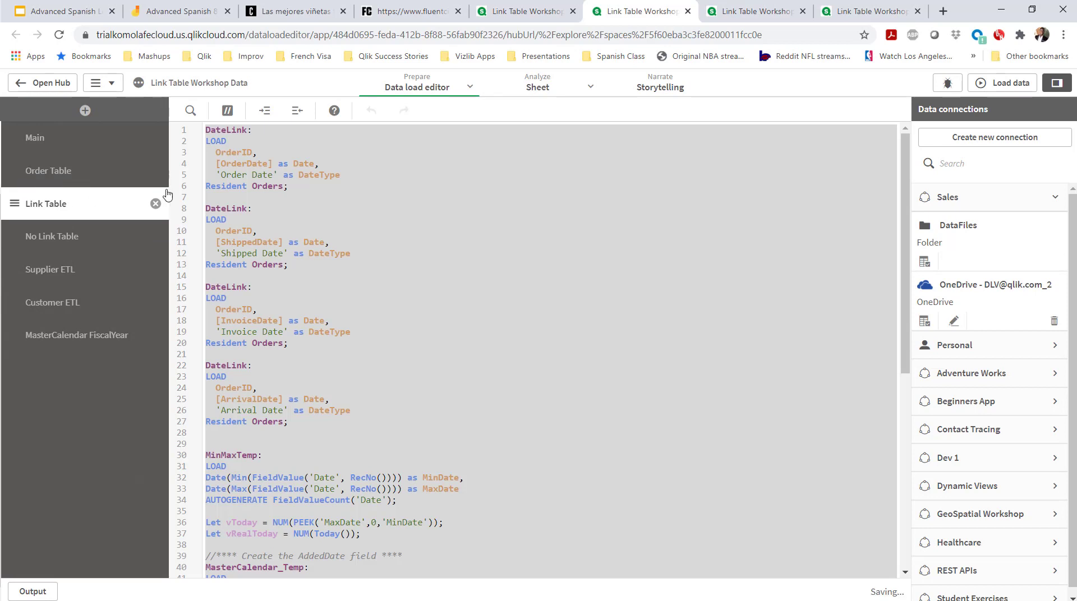
click(284, 201)
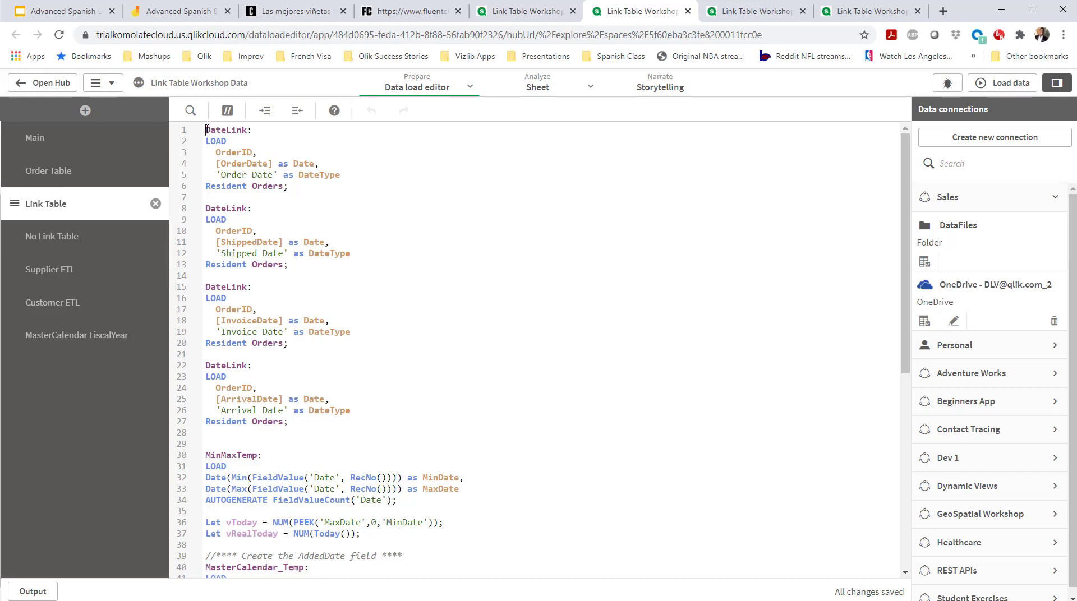
Examine the DateLink load statements, including the OrderID key and the source date field loaded as Date in each one
drag(208, 132, 290, 187)
click(253, 174)
double_click(220, 152)
click(219, 173)
drag(219, 173, 349, 178)
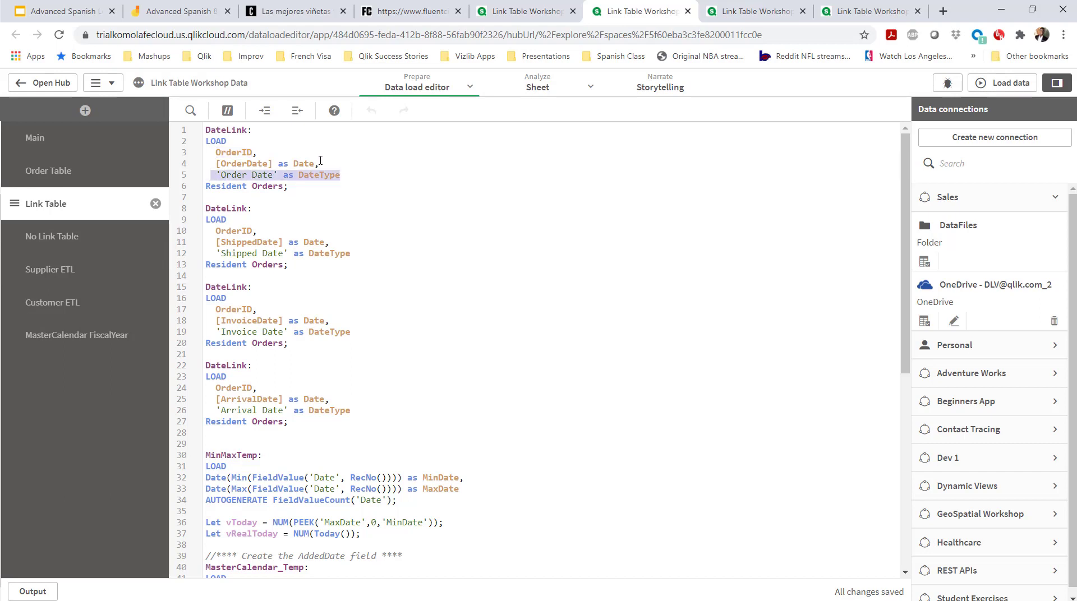
click(251, 162)
double_click(252, 161)
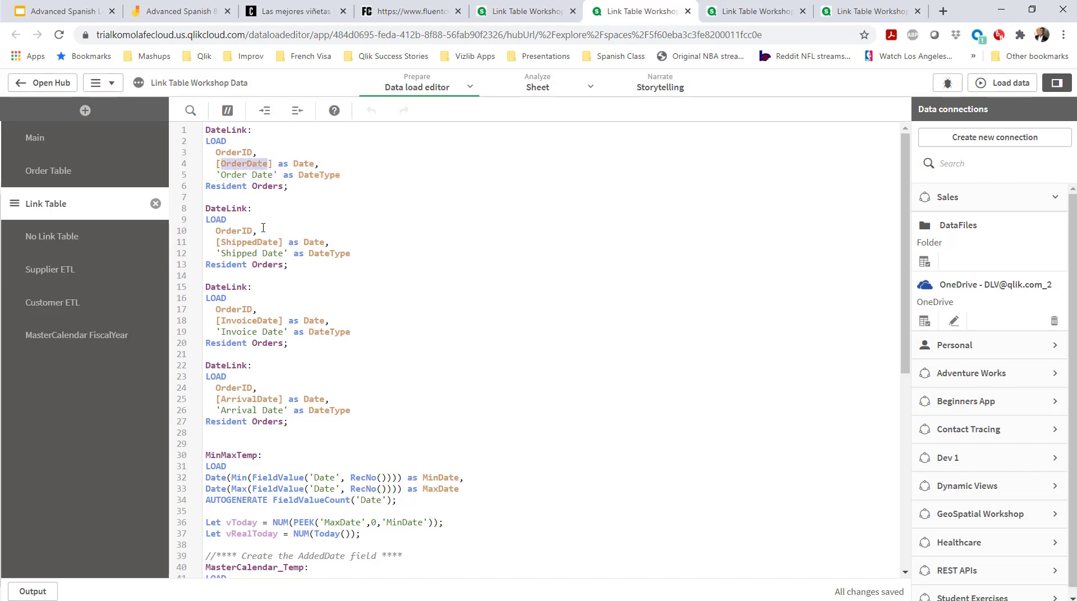
double_click(249, 241)
double_click(258, 321)
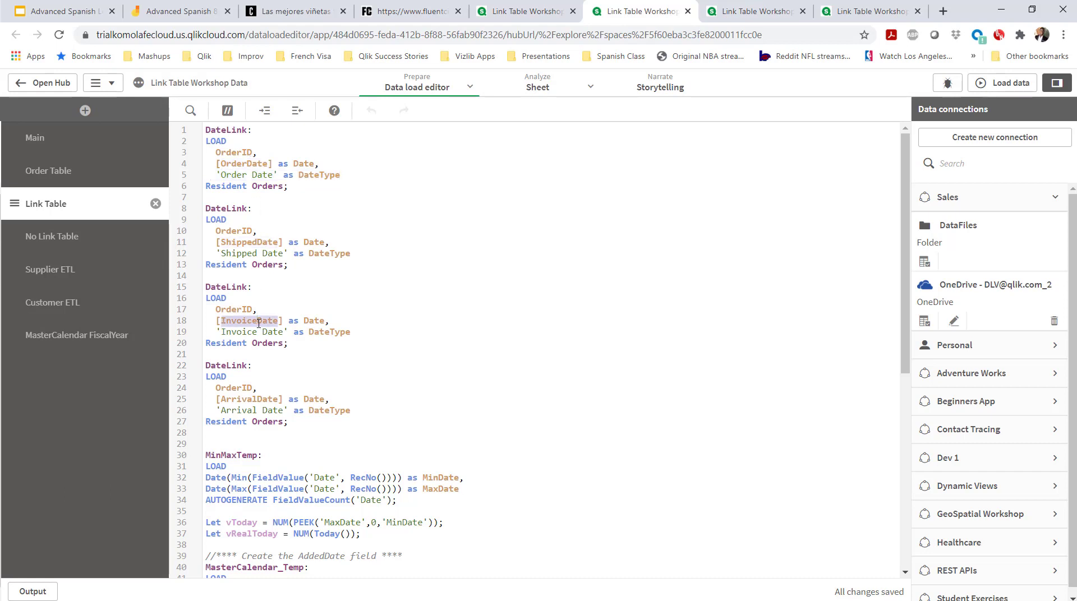
double_click(255, 398)
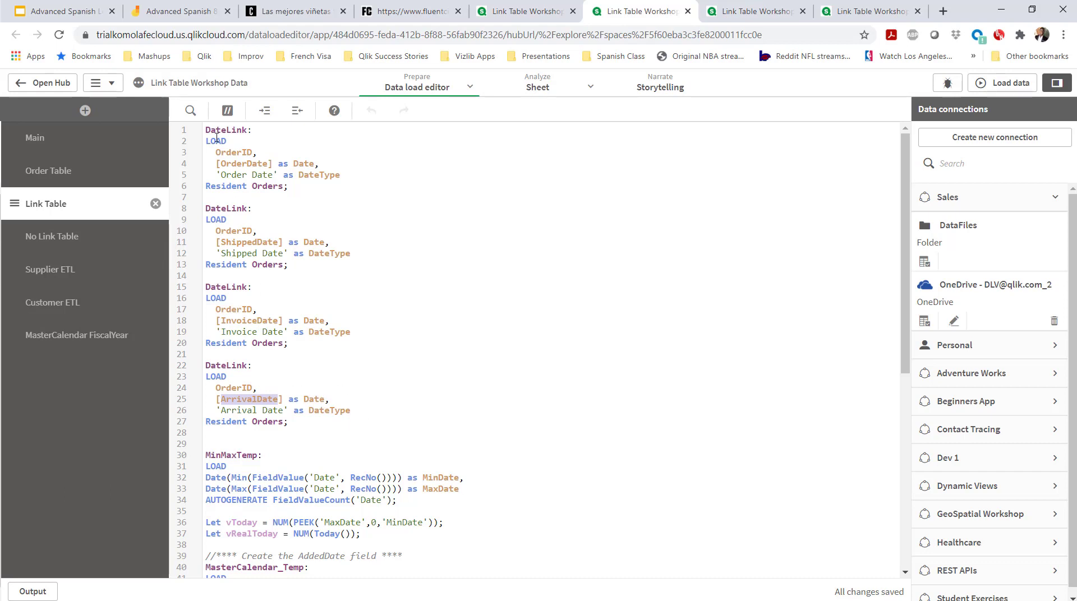
Review the DateType labels assigned across the DateLink load statements in the Link Table section
double_click(320, 176)
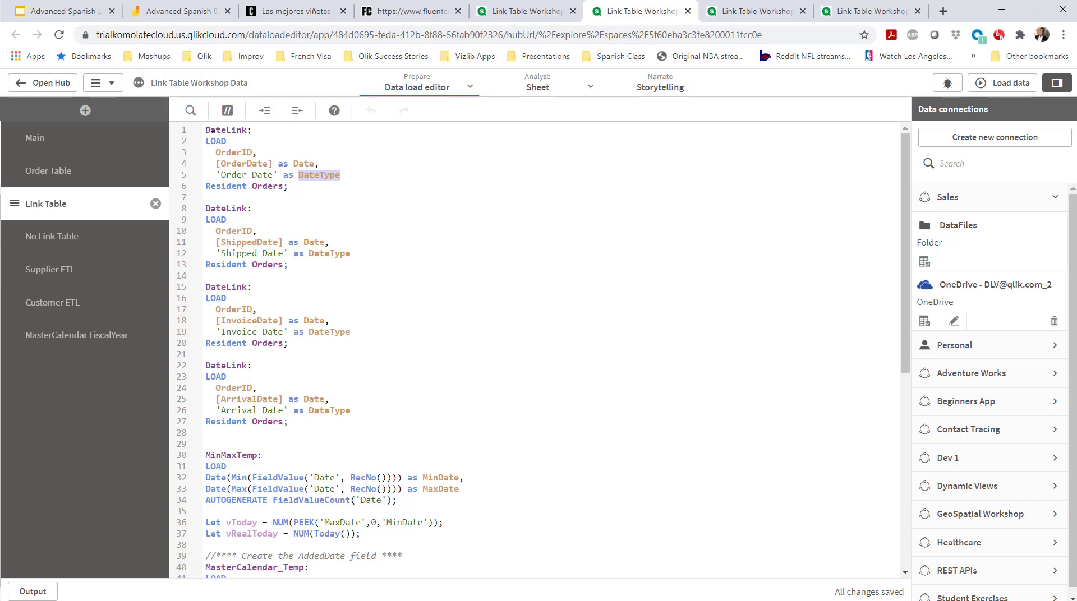
click(206, 131)
scroll(292, 319, down, 2)
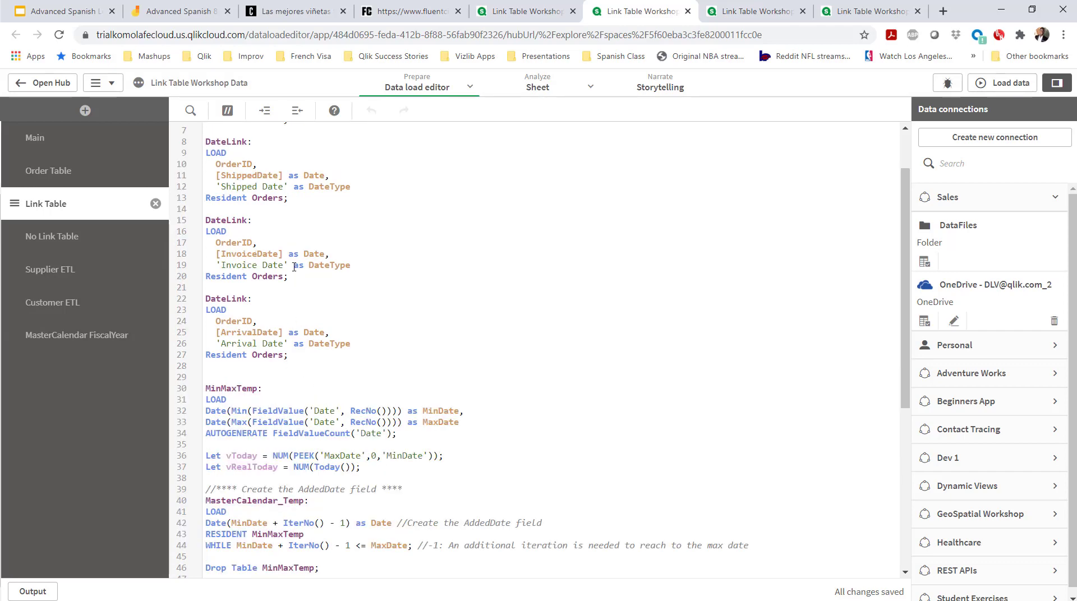
scroll(269, 164, up, 2)
click(204, 130)
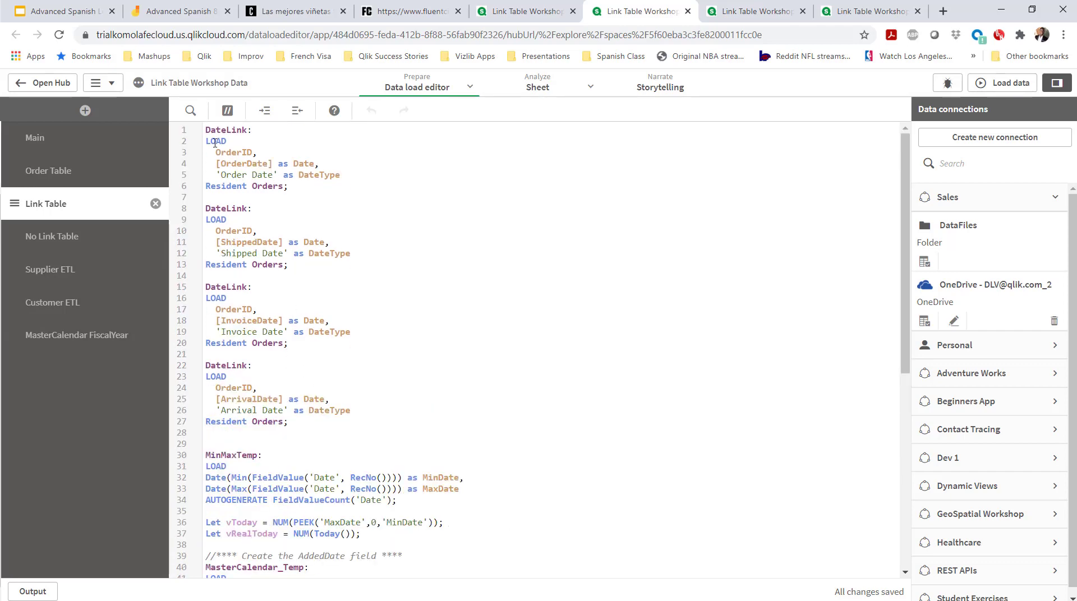
triple_click(245, 253)
triple_click(243, 334)
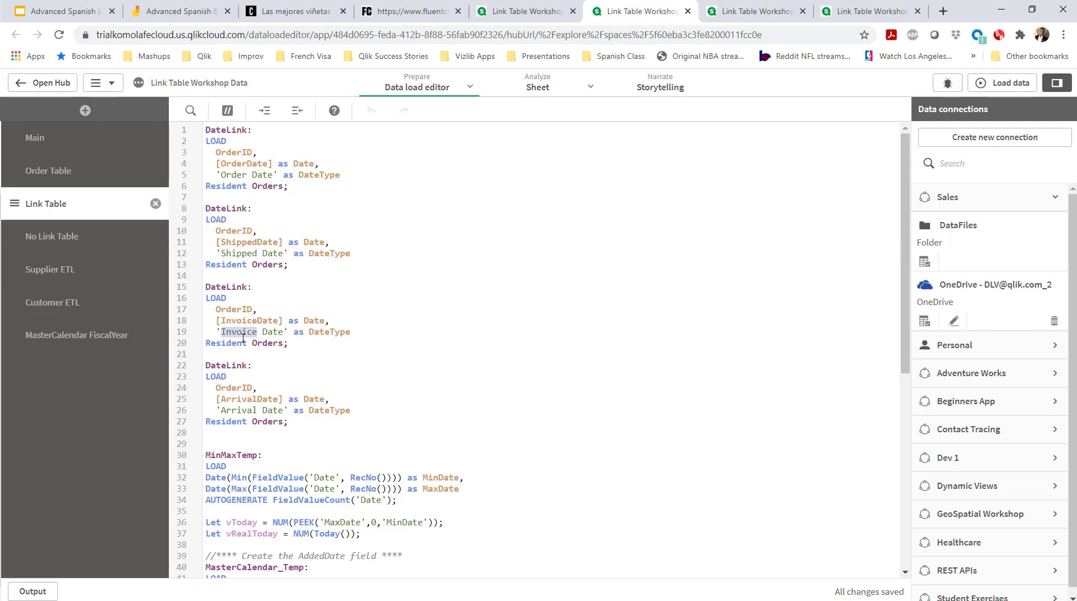
Examine the MinMaxTemp load and its use of the common Date field for the calendar range
scroll(291, 420, down, 2)
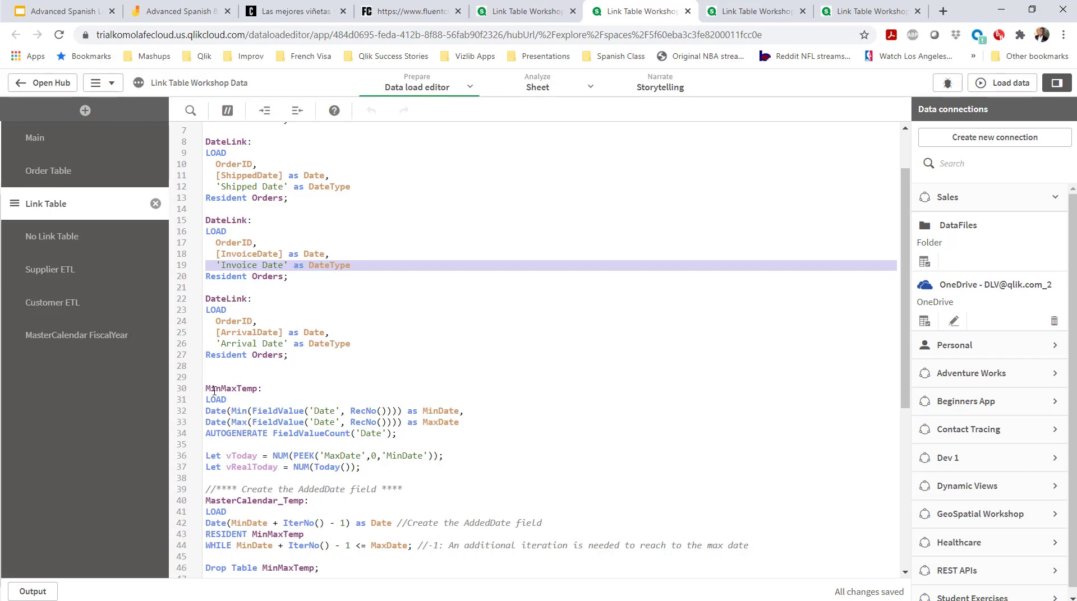
scroll(214, 391, down, 4)
drag(206, 254, 296, 310)
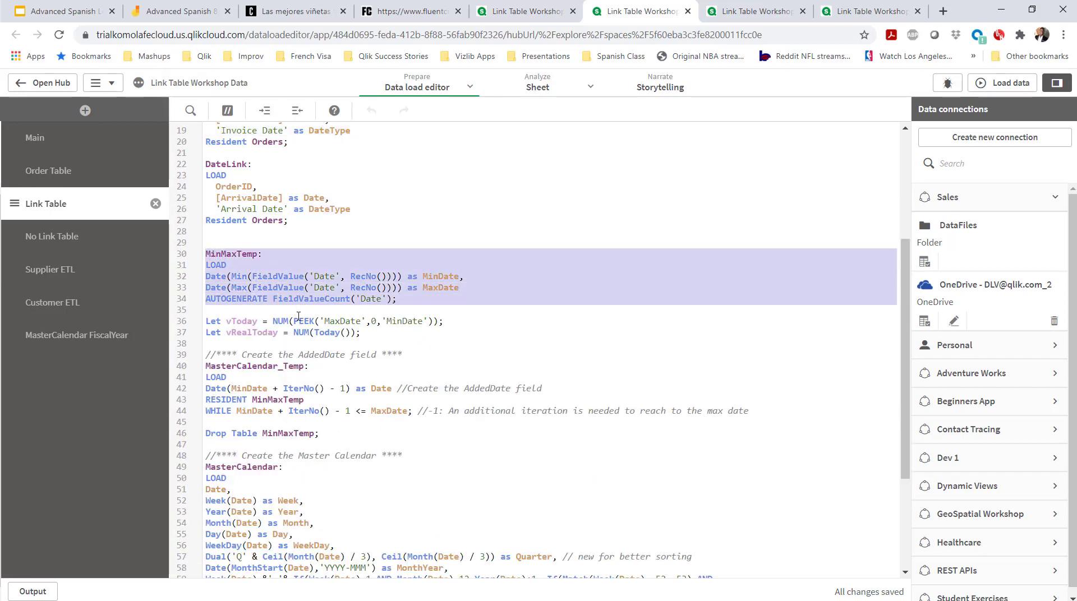
click(320, 279)
double_click(323, 277)
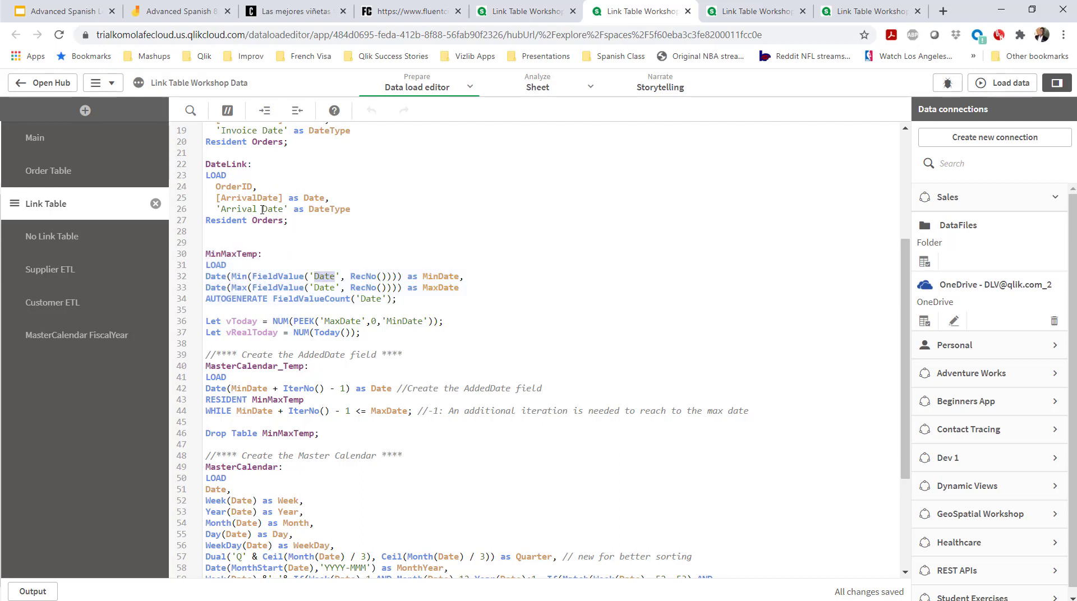
Reload the app's data with the Link Table script and close the load progress dialog
scroll(342, 393, down, 3)
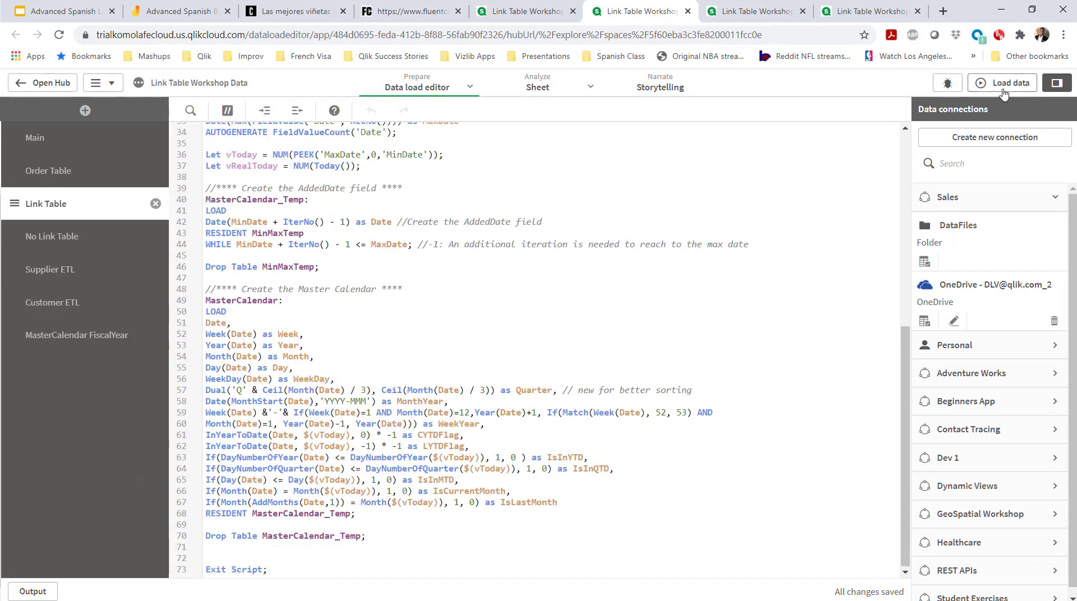
click(1004, 84)
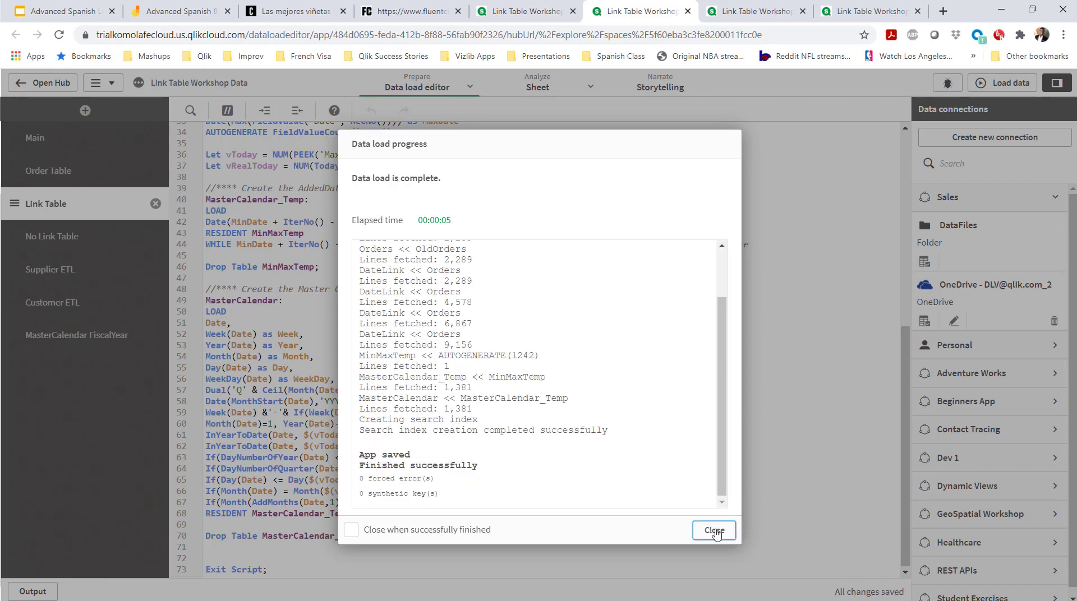
click(714, 530)
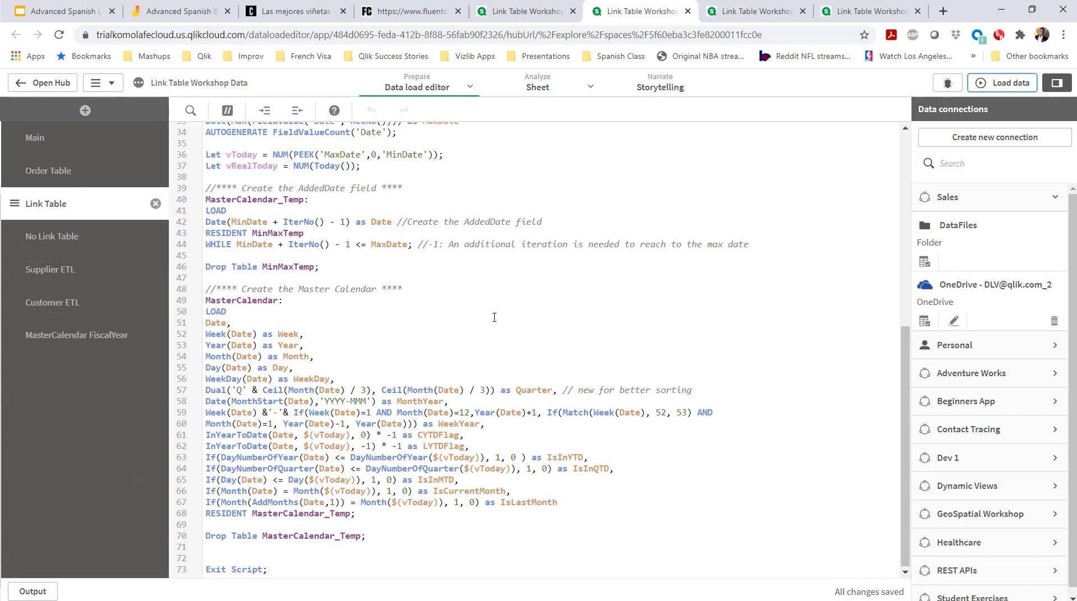
Inspect the reloaded data model by previewing the Orders and DateLink tables
click(749, 11)
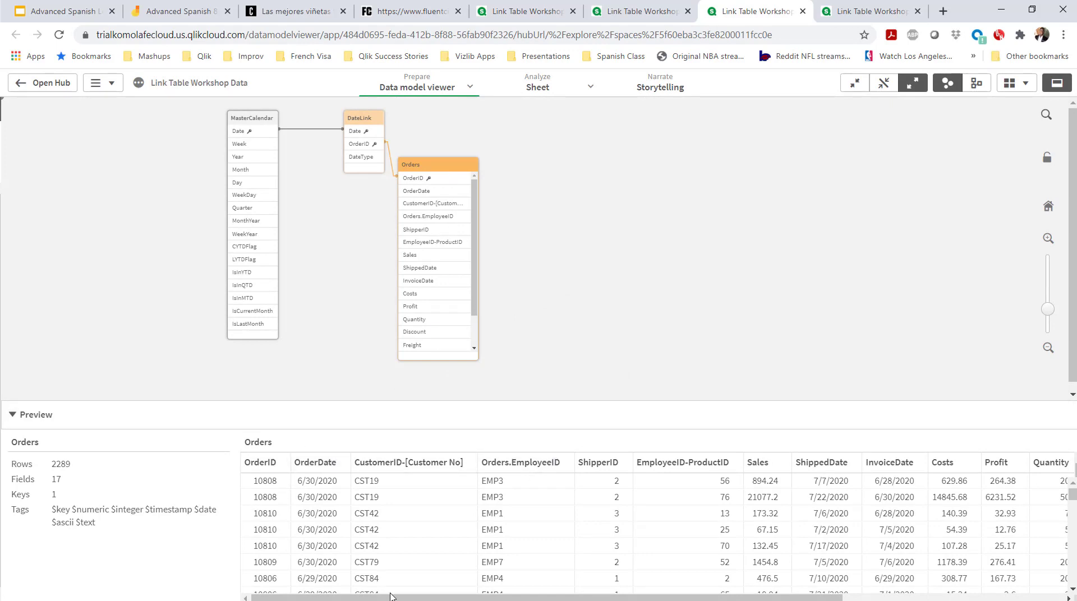
drag(412, 597, 601, 597)
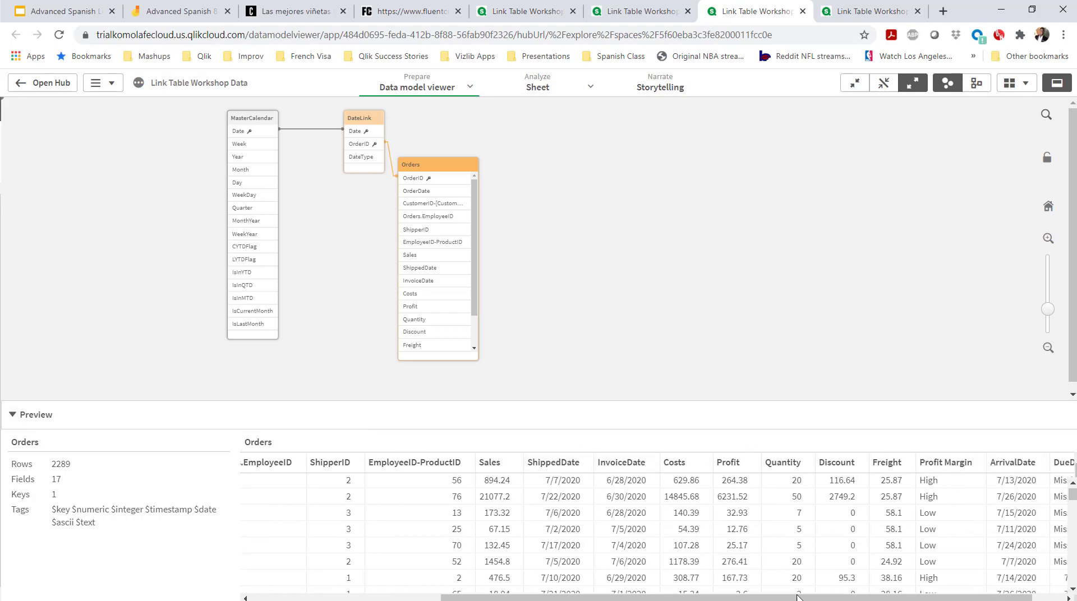
click(375, 123)
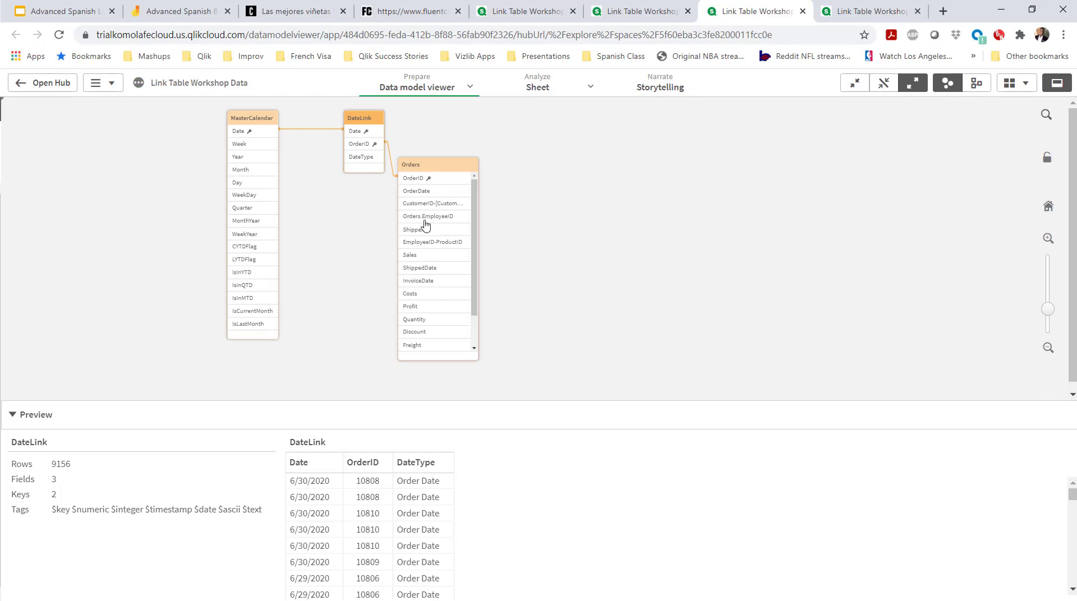
Add a bar chart to the No Link Table Created sheet beneath the existing chart and widen it to 24 x 6
click(522, 13)
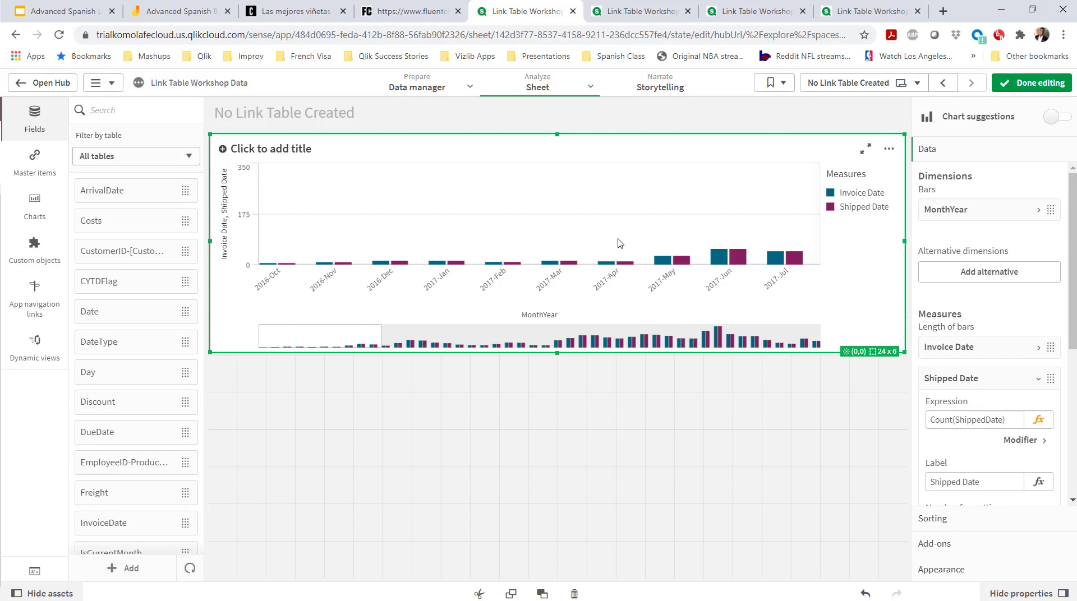
click(47, 224)
drag(126, 147, 434, 416)
drag(556, 464, 913, 465)
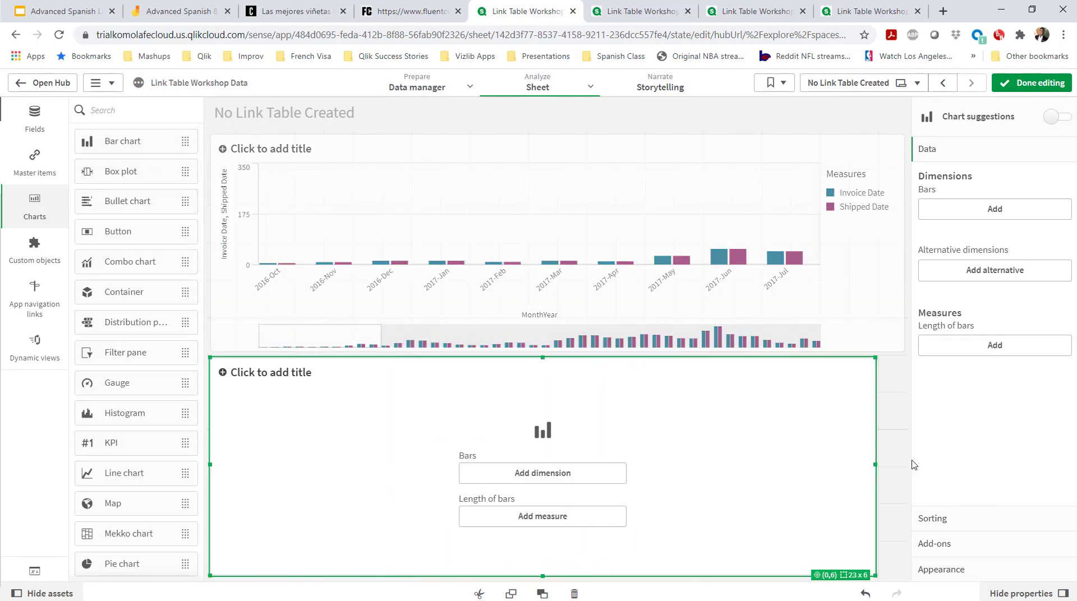
Set MonthYear as the dimension of the new bar chart
click(594, 473)
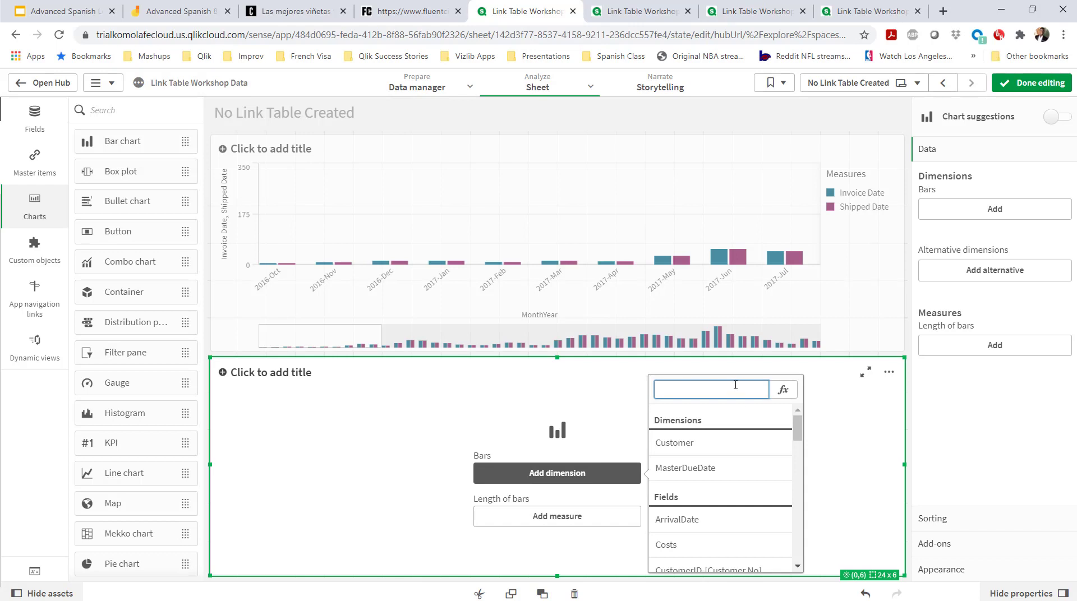
text(month)
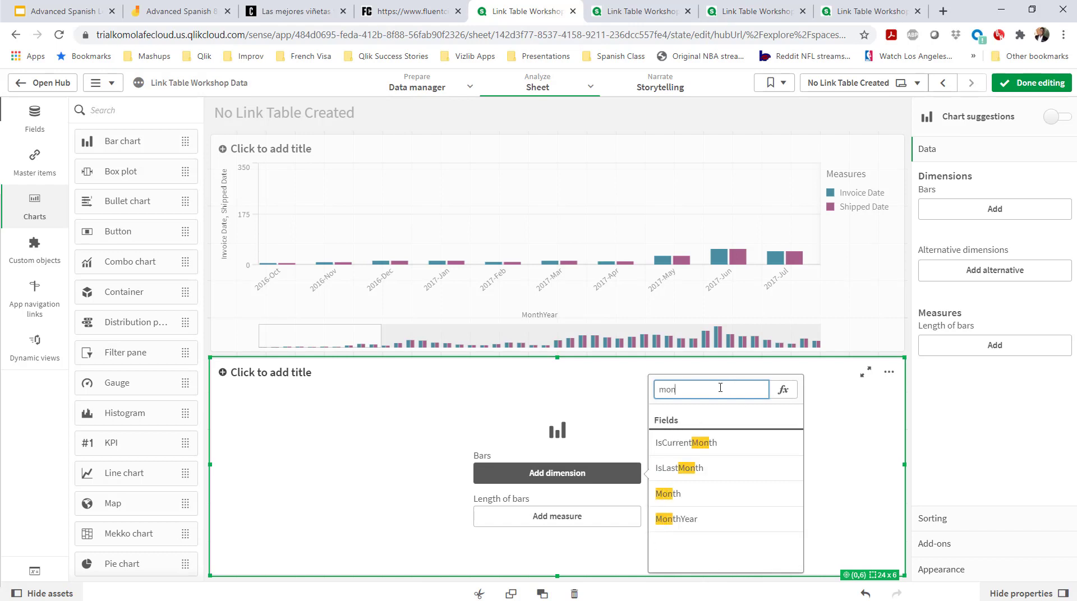
click(702, 517)
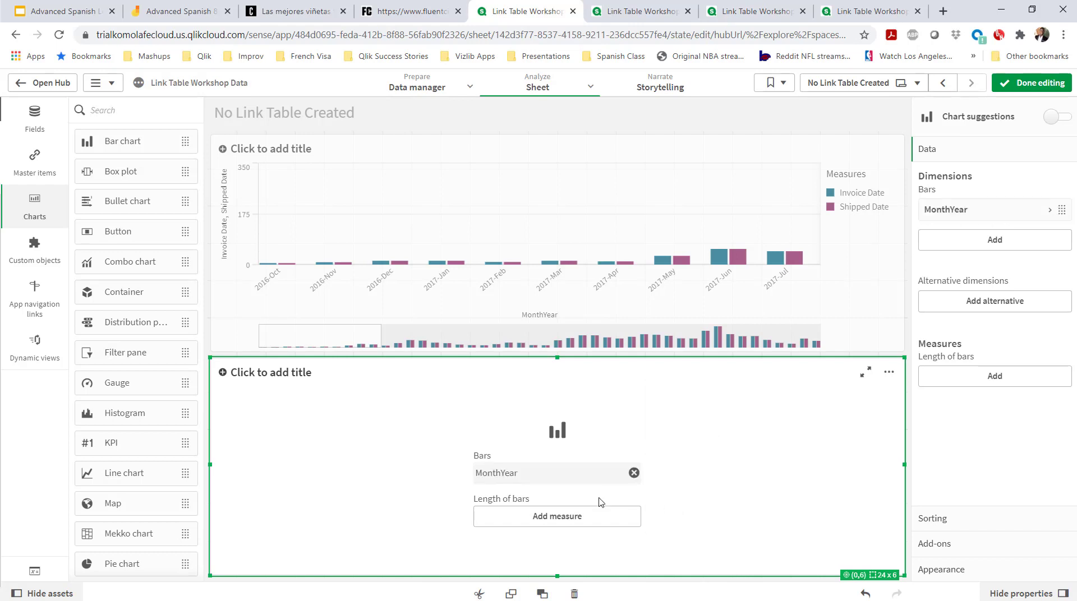
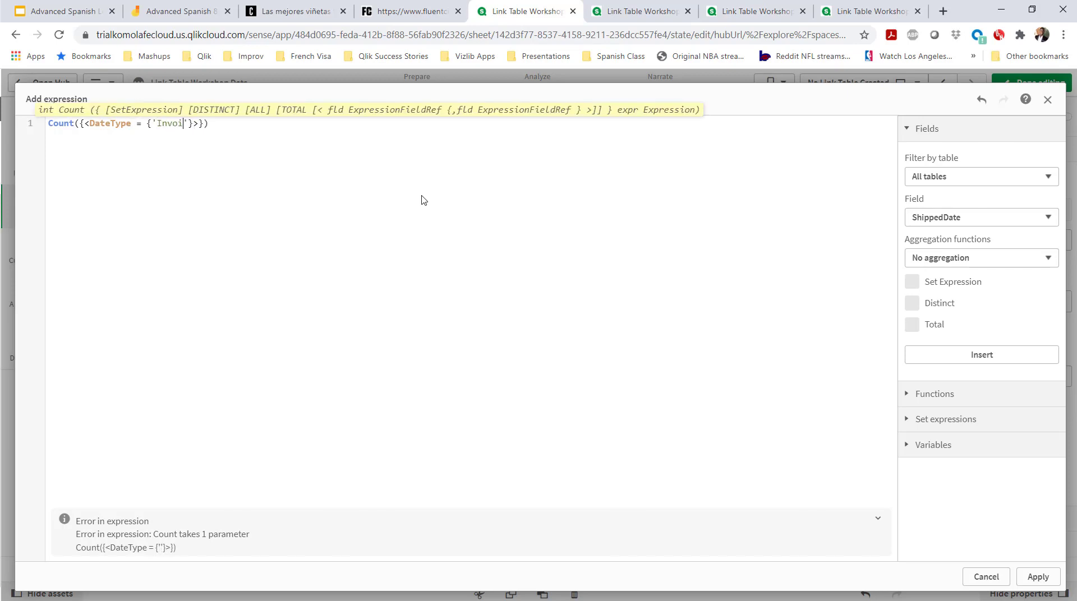
Add the measure Count({<DateType = {'Invoice Date'}>} OrderID) to the new chart, checking the DateType value's spelling in the Link Table script
text(Invoice Date)
click(637, 11)
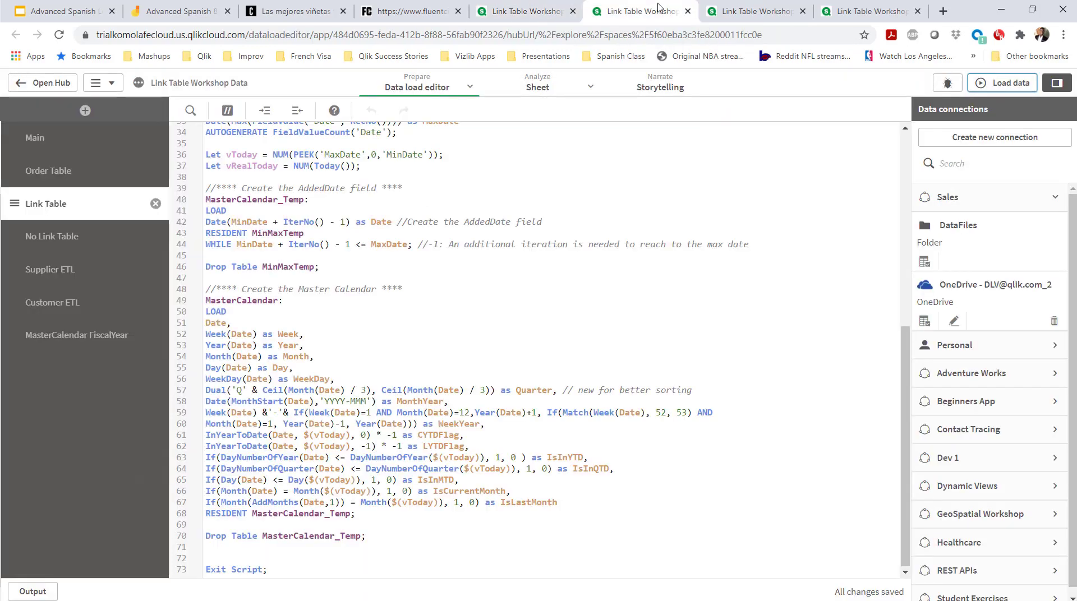
click(743, 10)
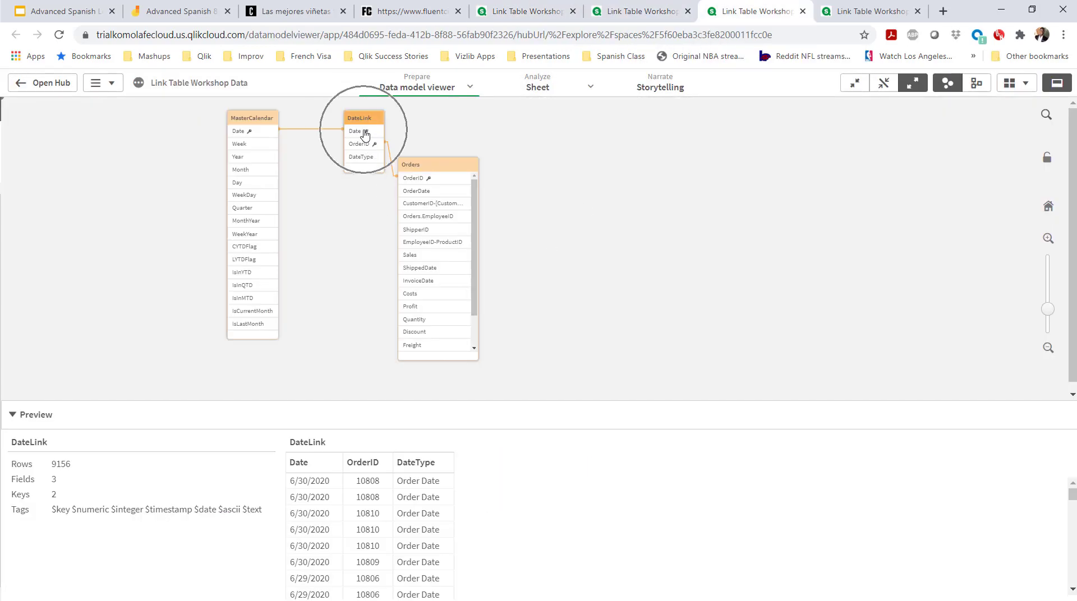
click(639, 11)
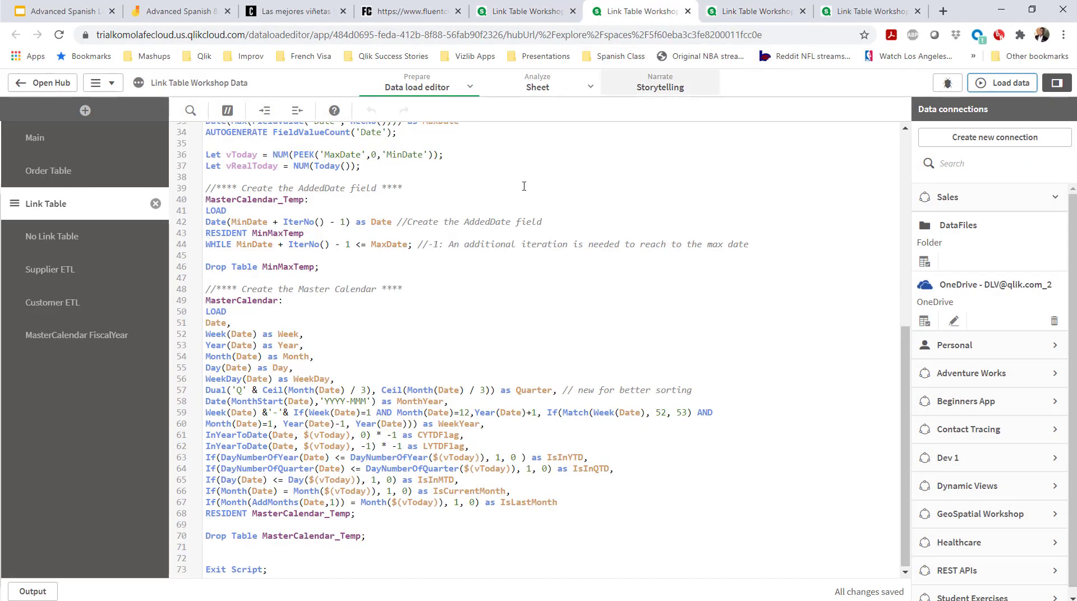
scroll(288, 247, up, 6)
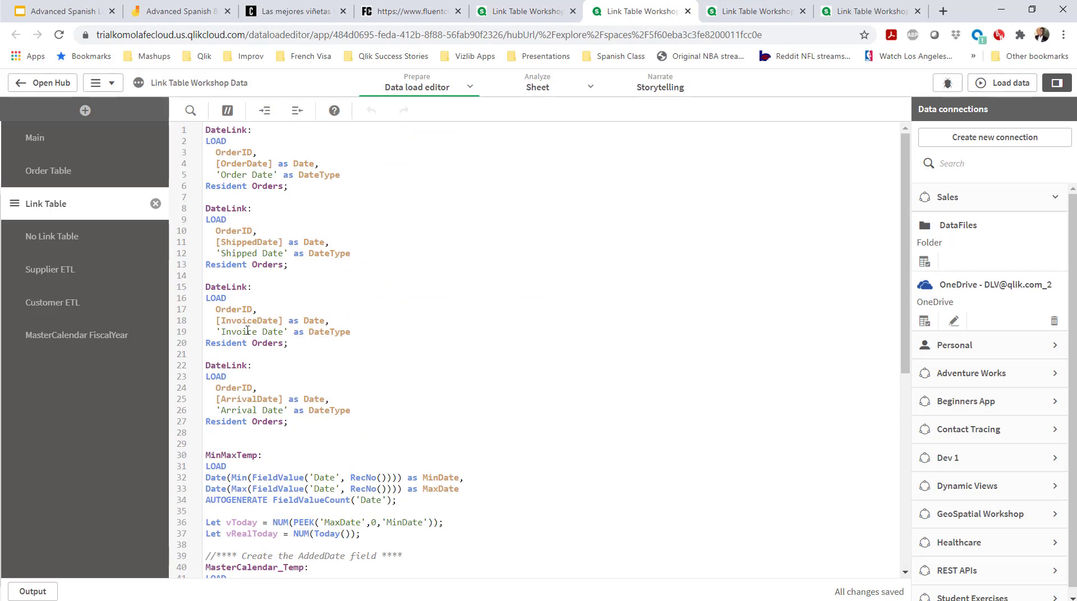
click(512, 10)
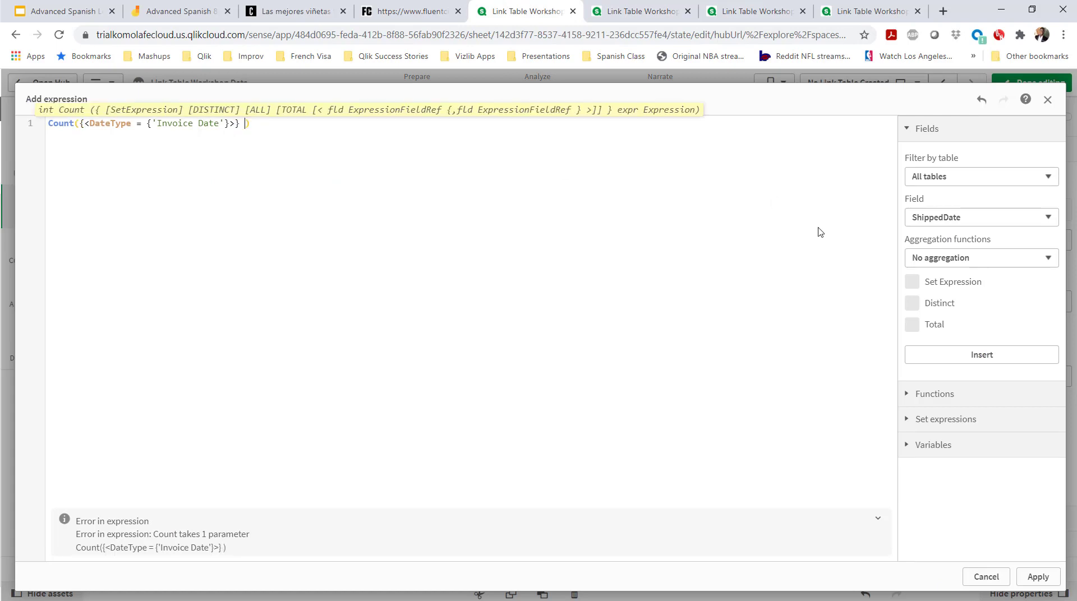
text(OrderID)
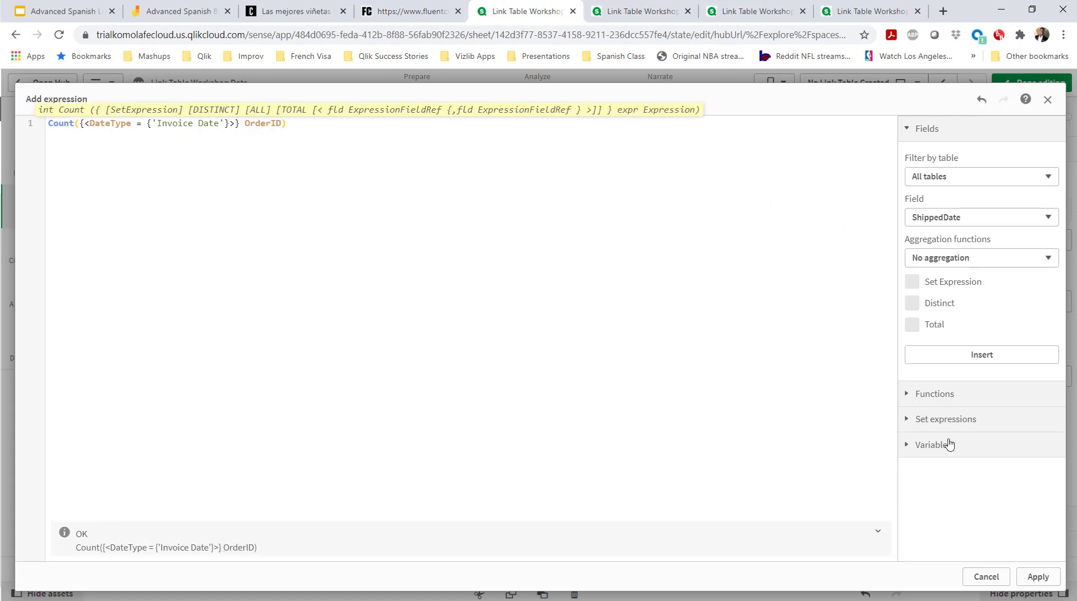
click(1037, 576)
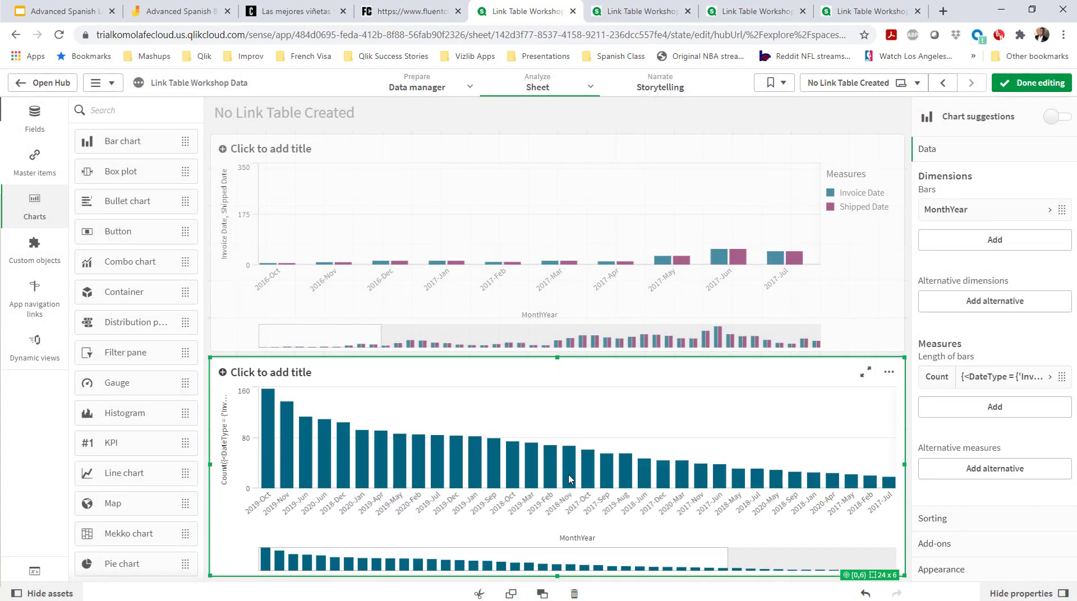
Sort the lower chart by MonthYear first and label its count measure Invoiced
click(979, 519)
drag(1073, 220, 1073, 203)
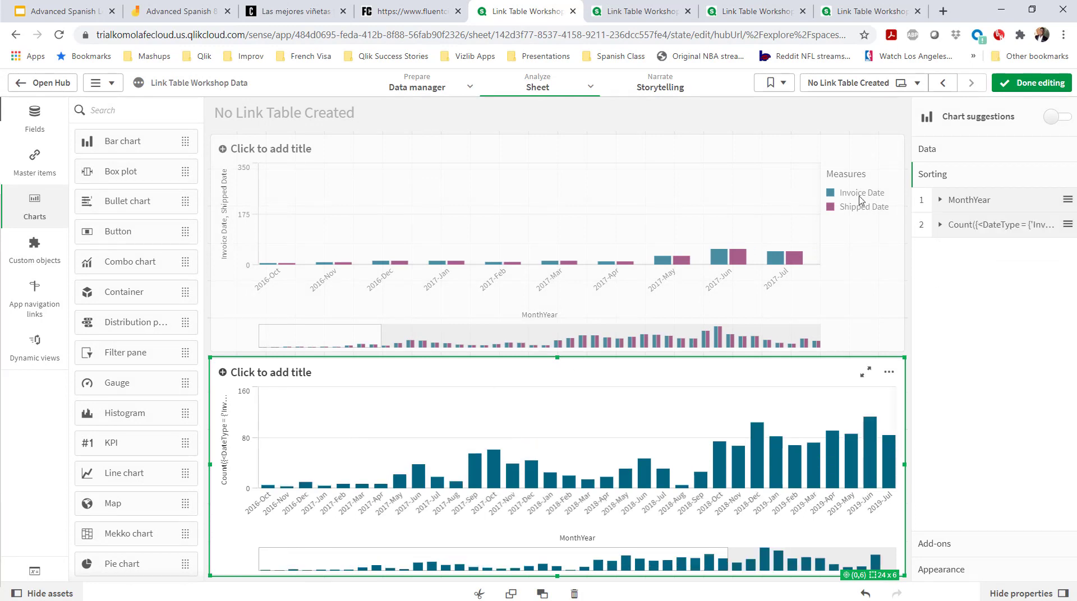
click(962, 156)
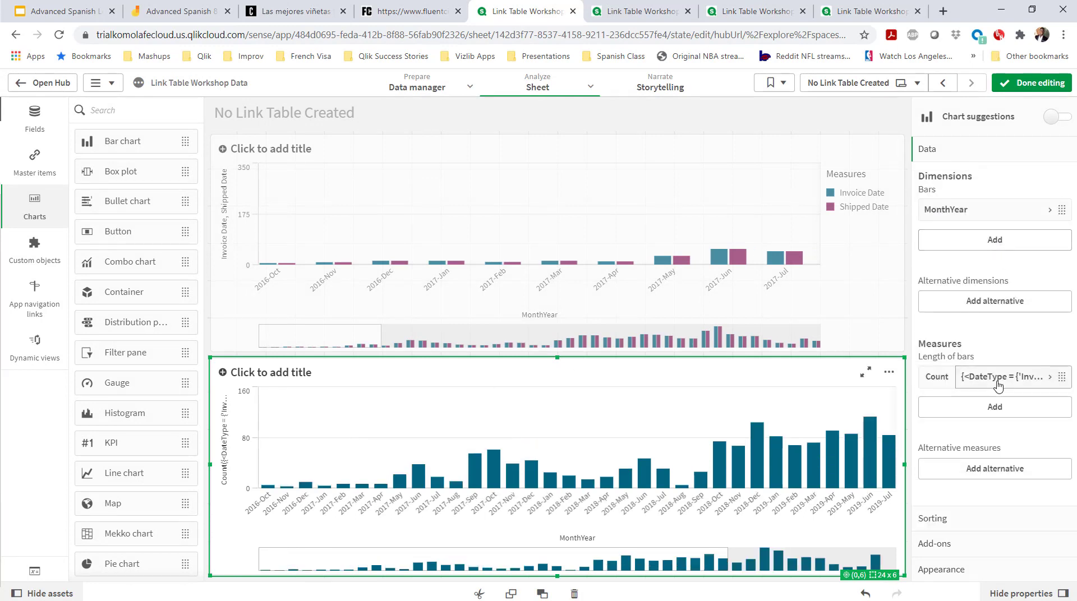
click(1047, 385)
click(965, 482)
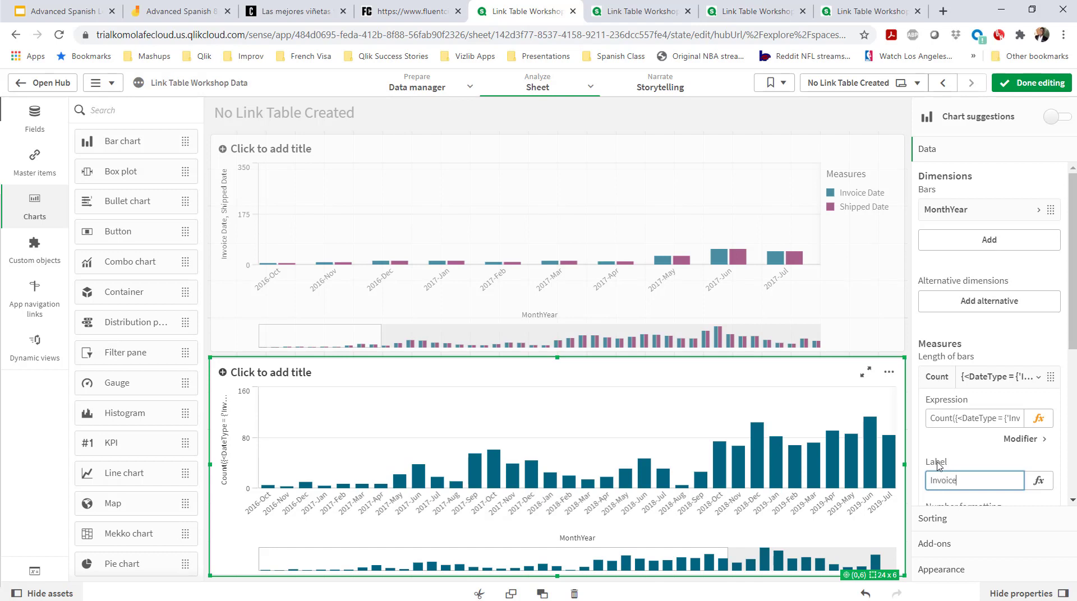
click(937, 466)
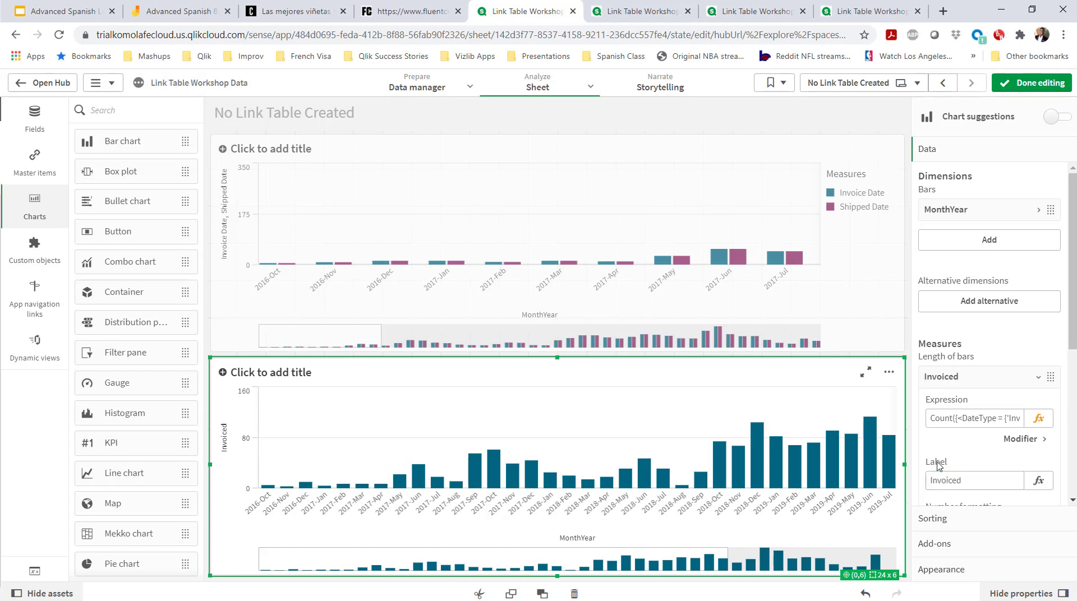
Duplicate the lower chart's Invoiced measure and label the copy Shipped
click(1004, 377)
right_click(1004, 377)
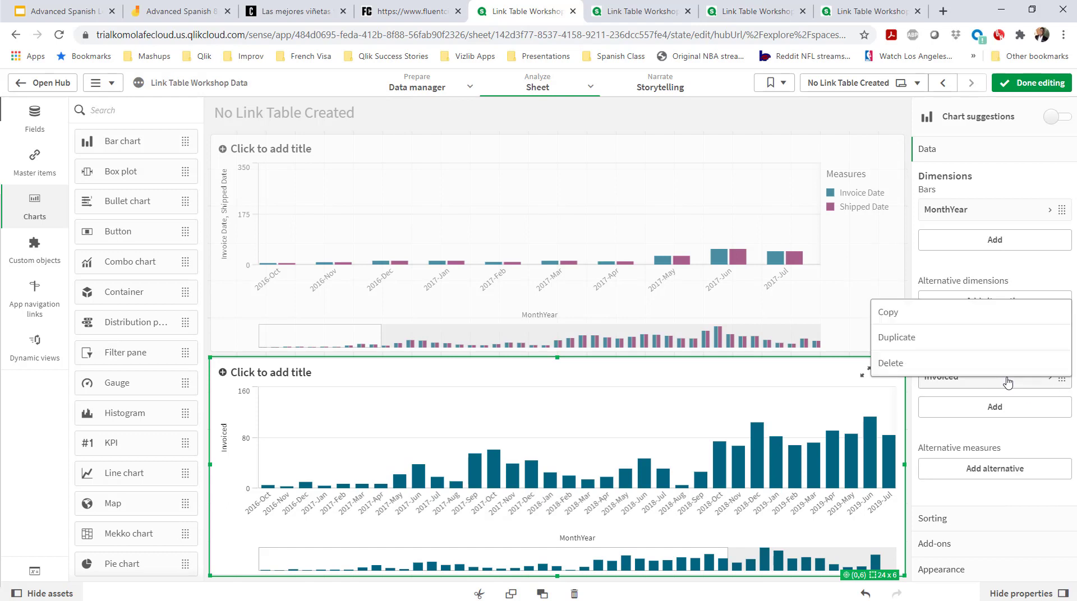
click(898, 338)
click(1043, 377)
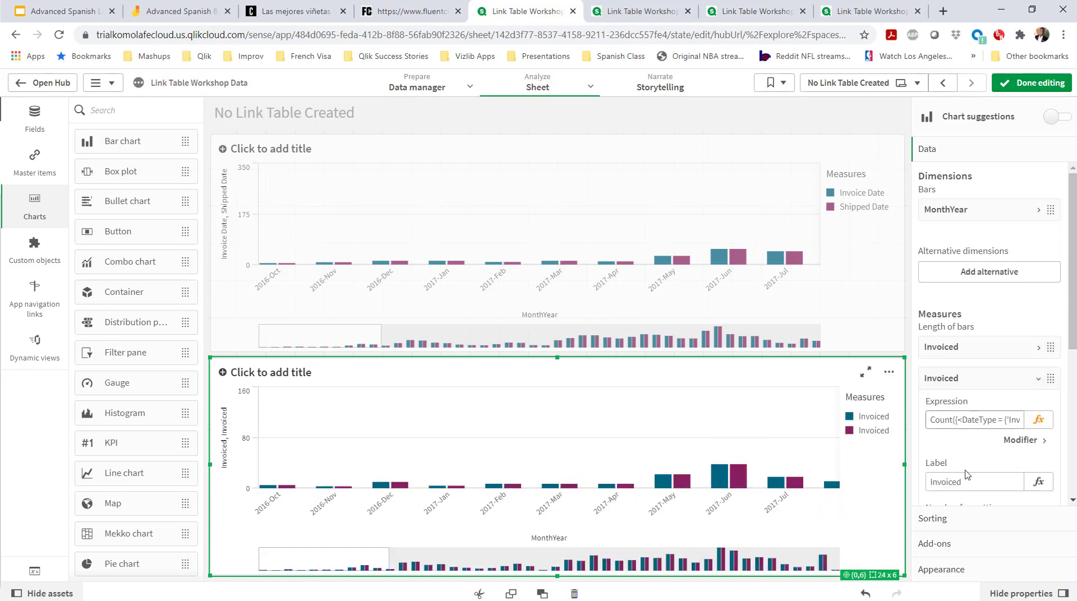
click(963, 481)
key(ctrl+a)
text(S)
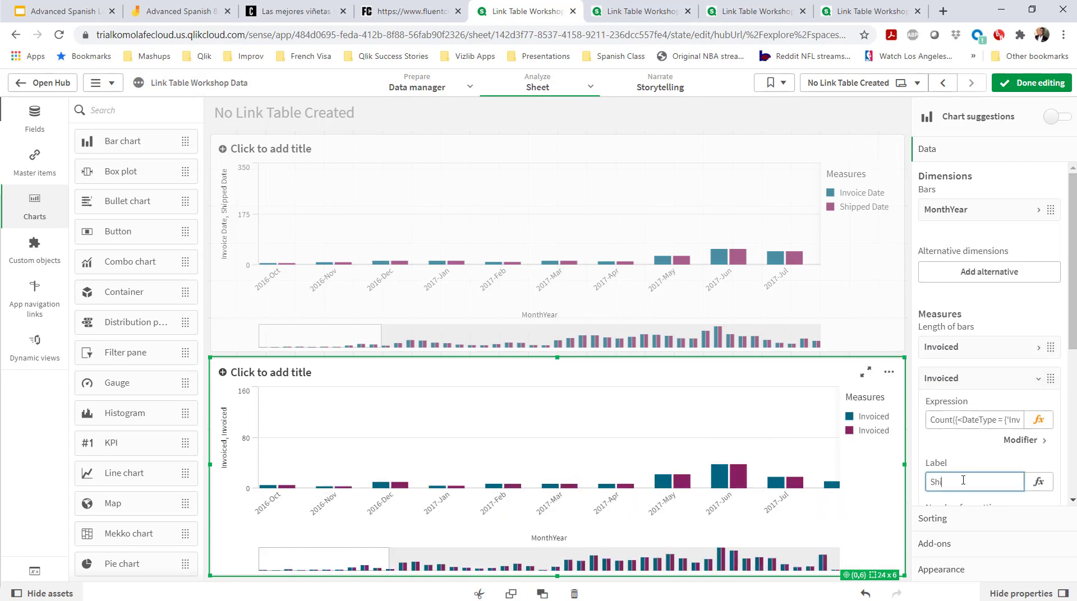
key(Return)
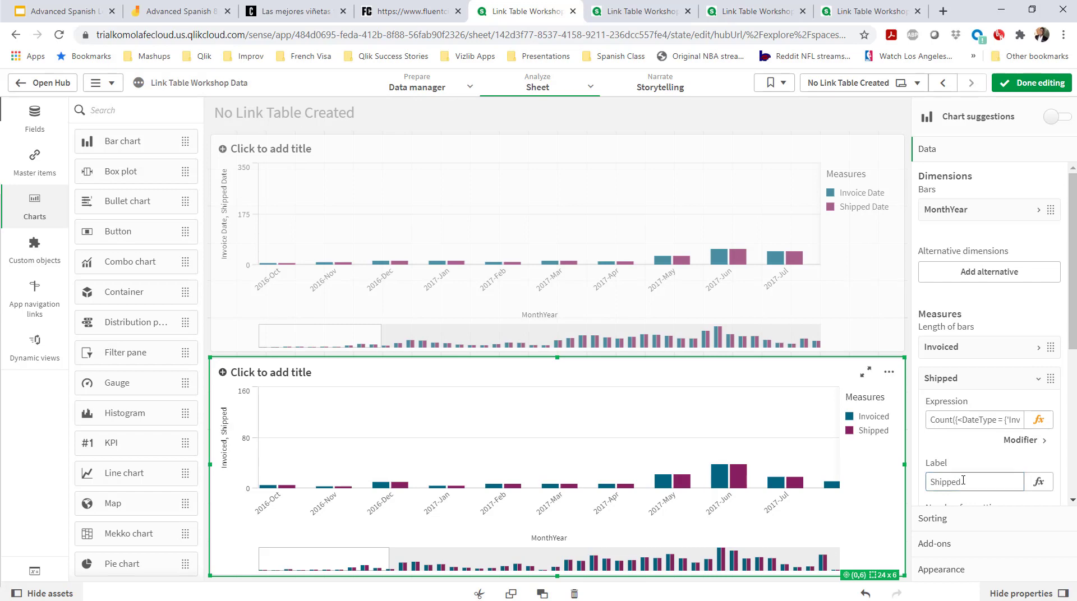
Change the Shipped measure's expression to Count({<DateType = {'Shipped Date'}>} OrderID)
click(1038, 421)
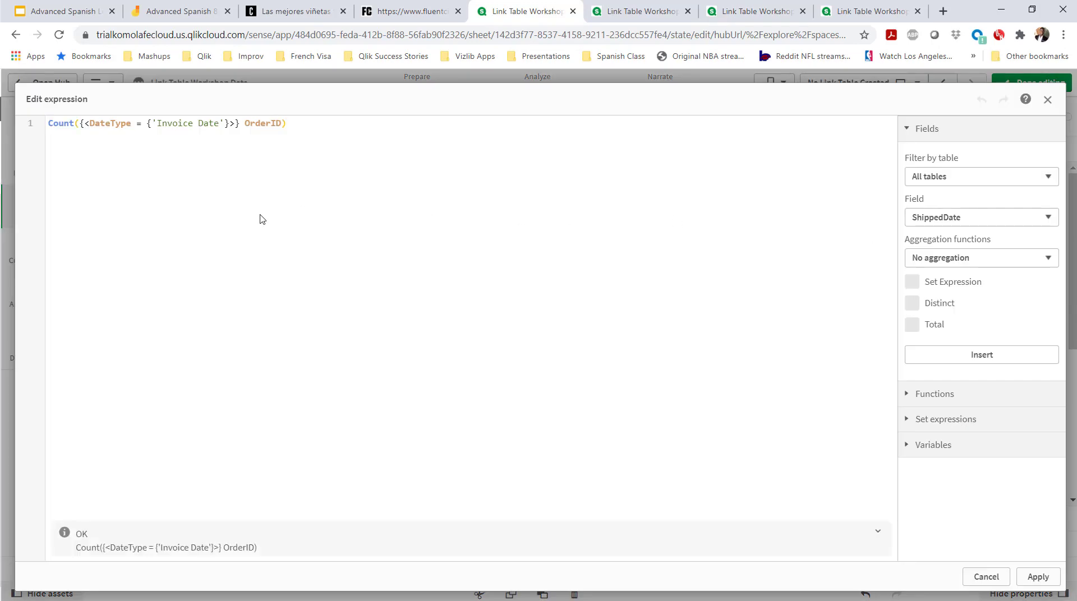
double_click(179, 123)
text(Shipped)
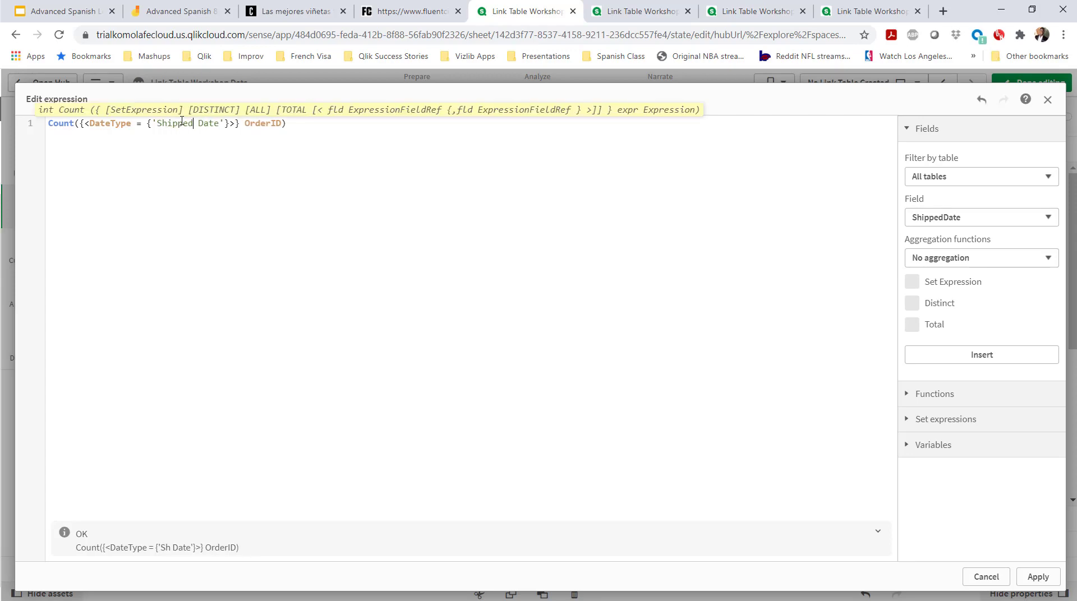
click(1038, 578)
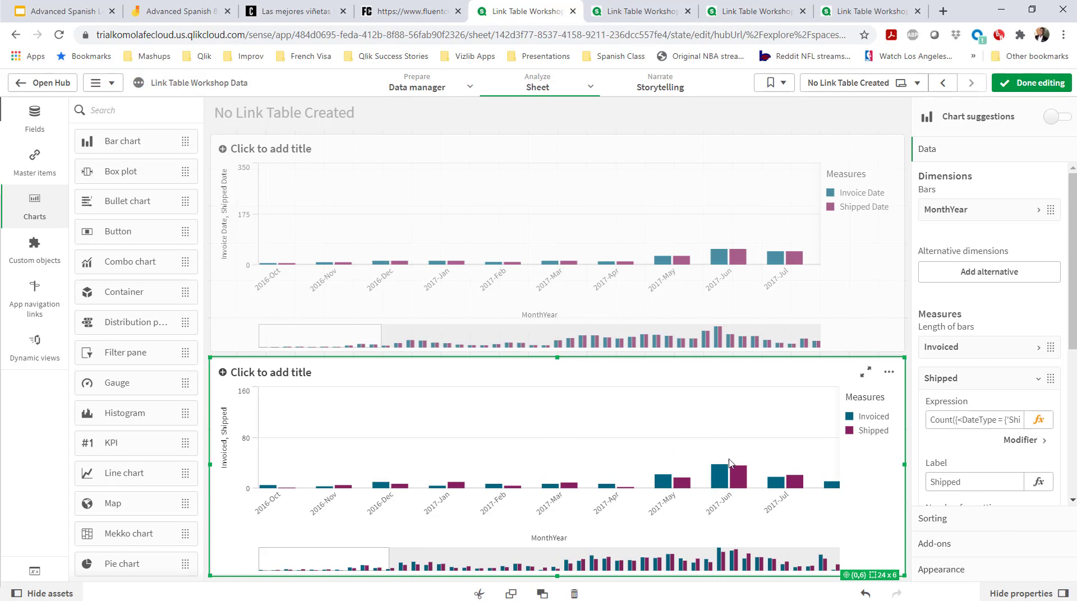
Shrink the upper bar chart to 13 x 5 grid cells
click(842, 294)
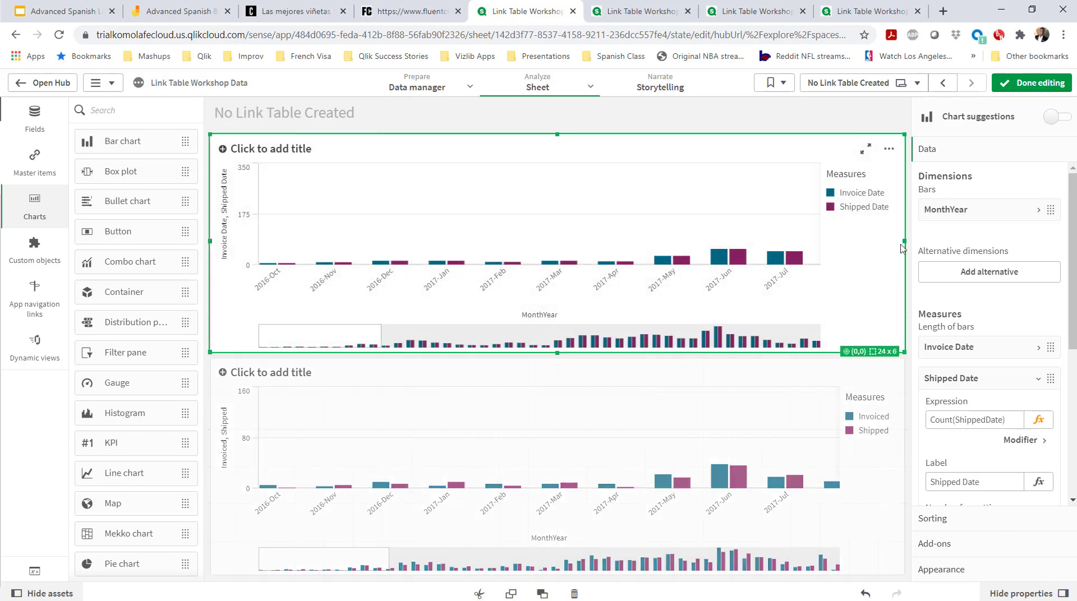
drag(903, 237, 594, 243)
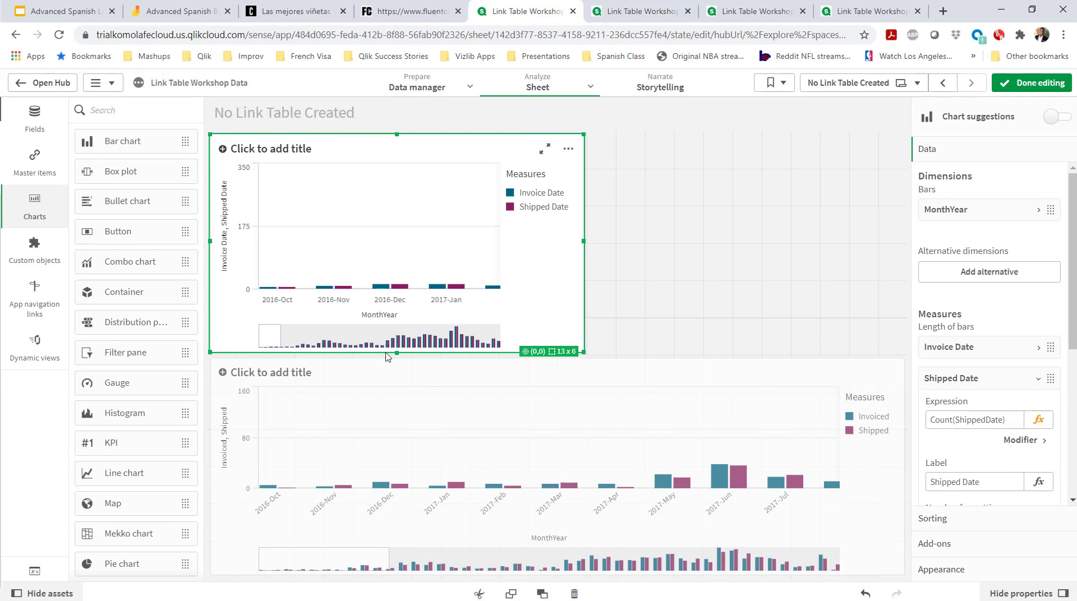
drag(398, 352, 398, 314)
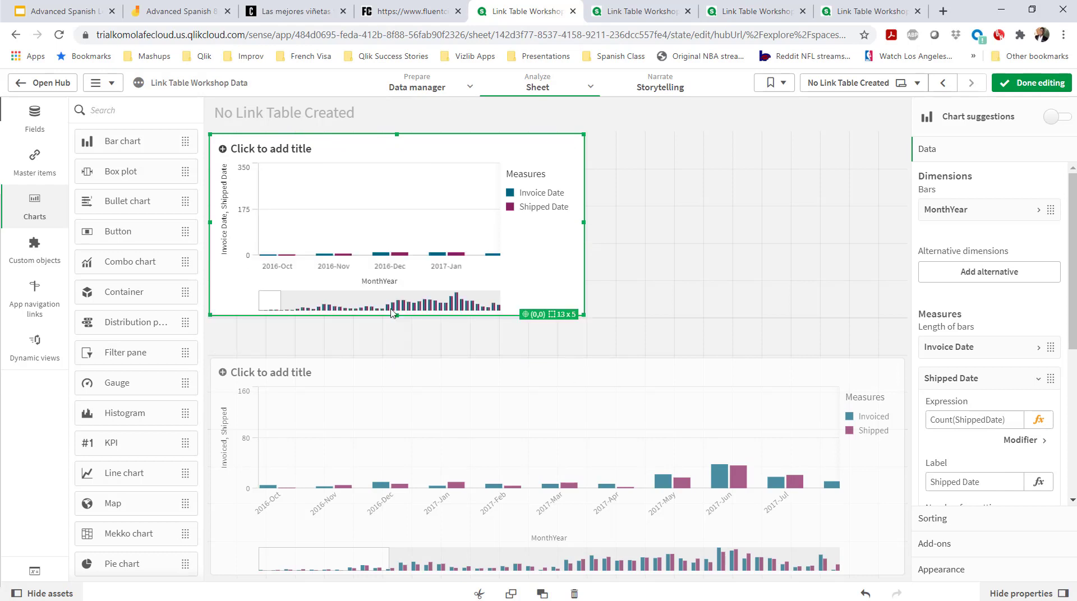
Add a one-row filter pane beside the upper chart with the dimensions Year and Month
drag(128, 353, 752, 241)
drag(754, 354, 754, 163)
click(1036, 217)
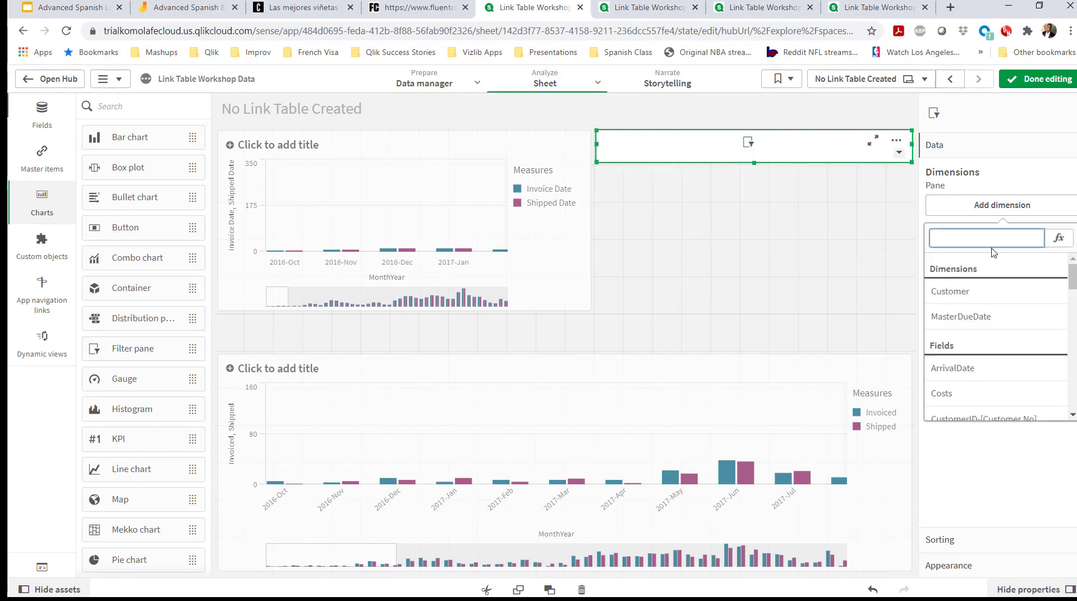
text(year)
click(942, 341)
click(1011, 242)
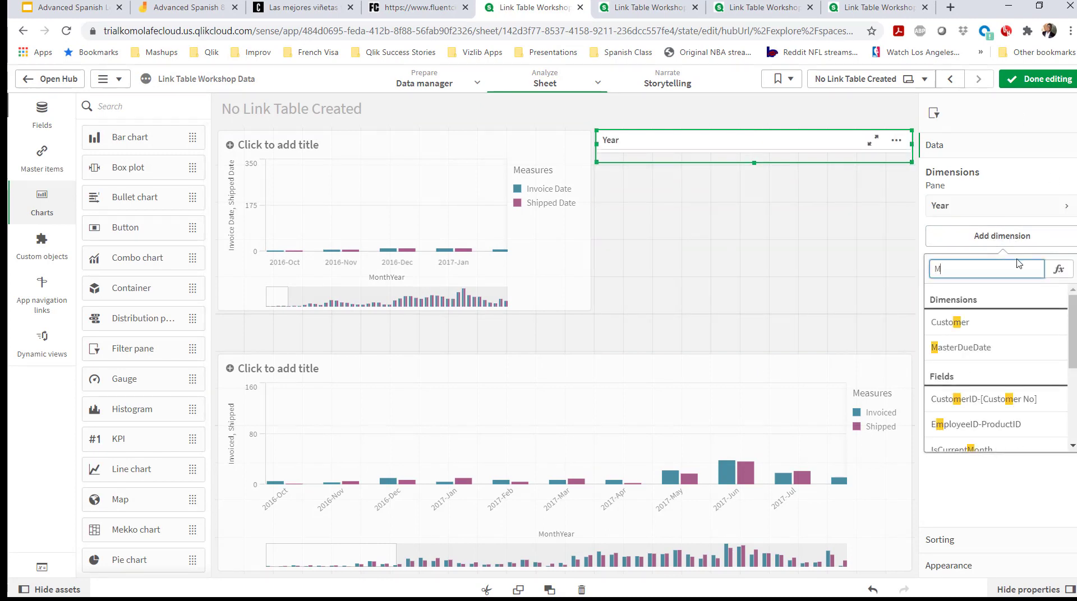
text(month)
click(987, 375)
click(1010, 271)
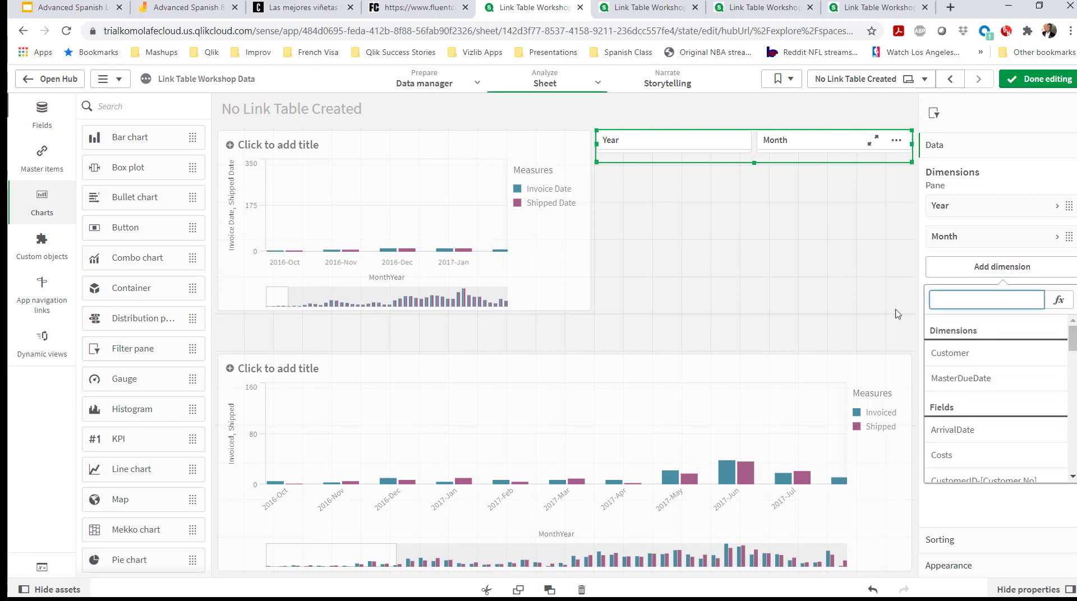
click(701, 252)
Add a KPI beneath the filter pane and give it a copy of the lower chart's Shipped measure expression
drag(126, 439, 671, 249)
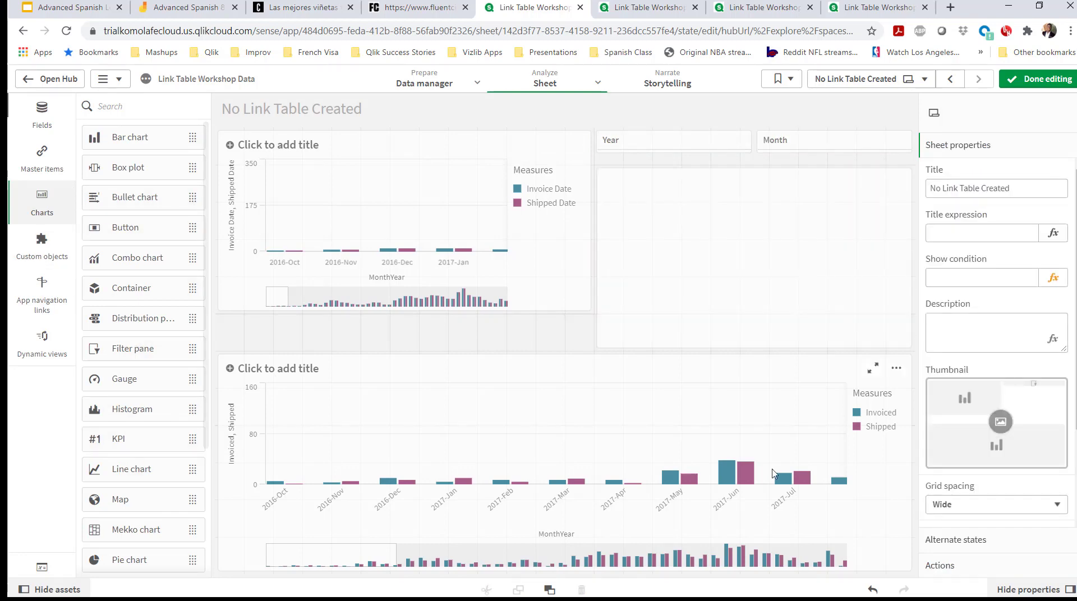
click(875, 382)
click(1036, 422)
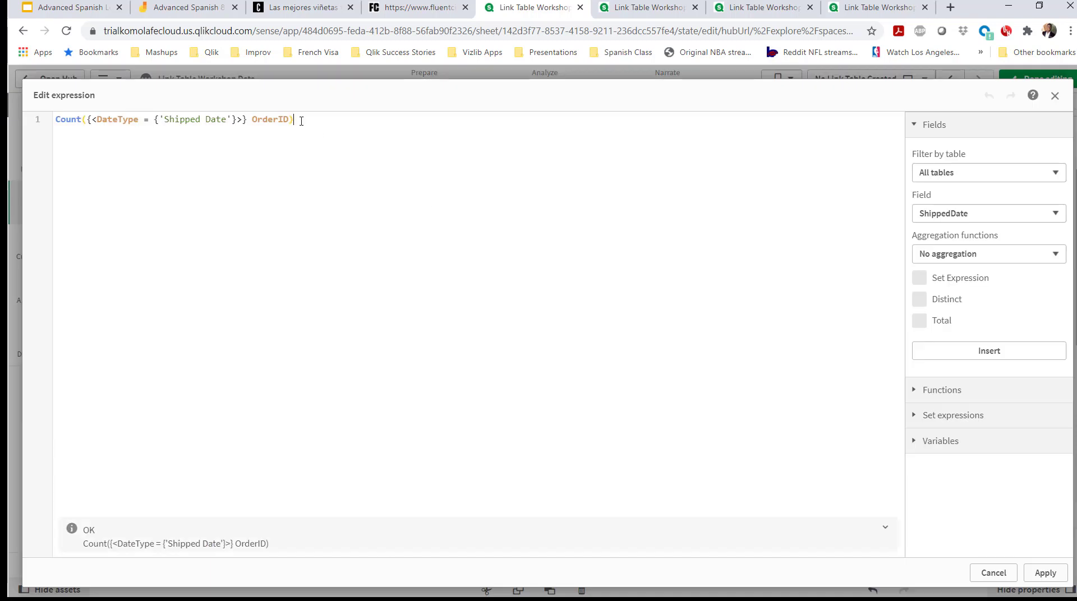
key(ctrl+a)
click(990, 573)
click(733, 256)
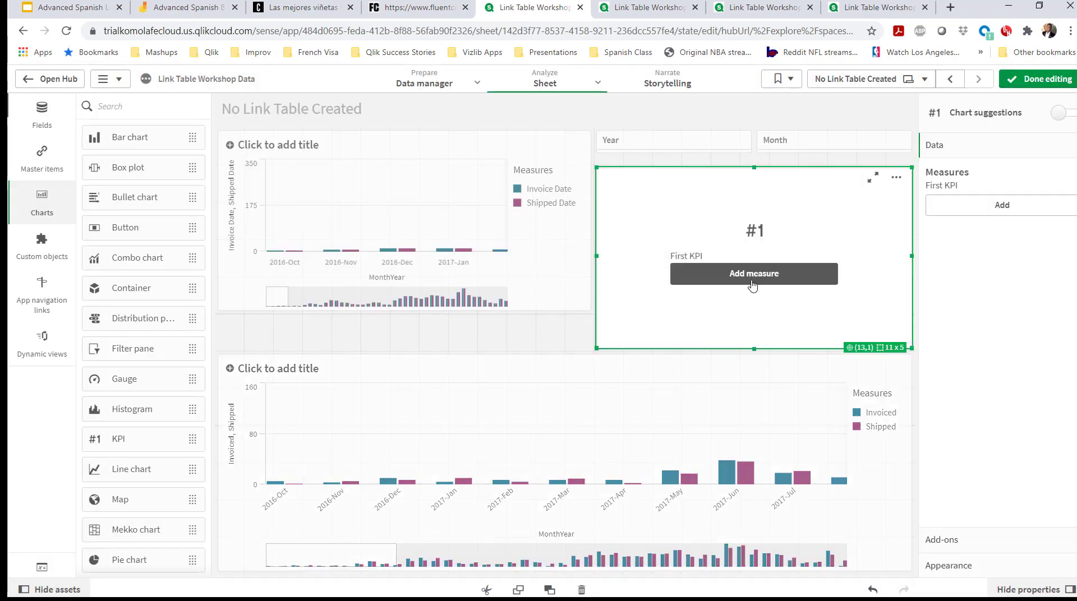
click(754, 274)
Change the second KPI's expression to count OrderID for DateType 'Invoice Date' and label it Invoiced
click(1047, 247)
double_click(181, 119)
text(Invoice)
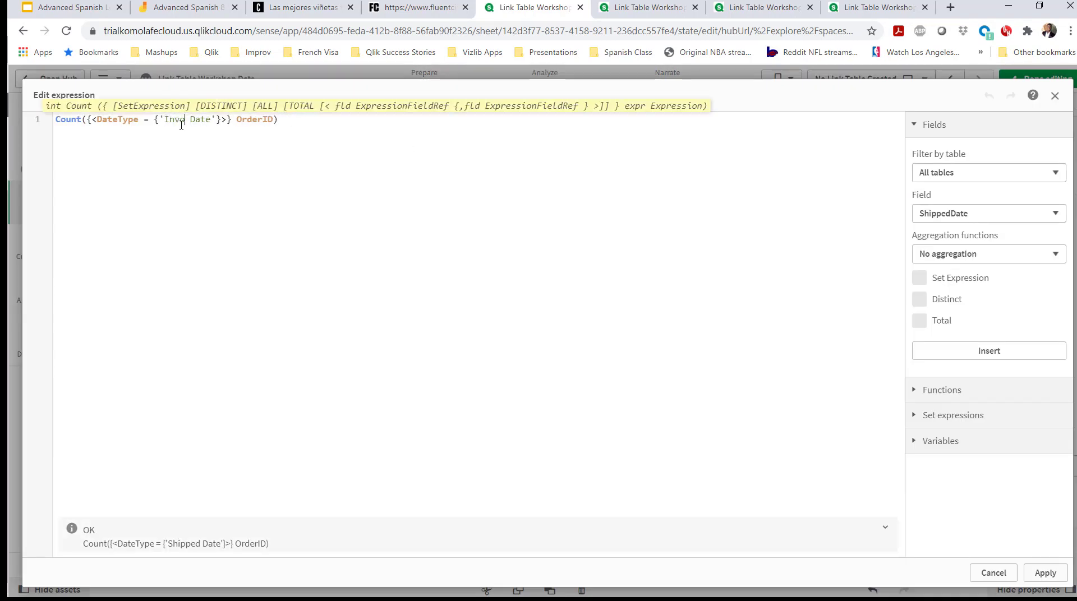
click(1046, 573)
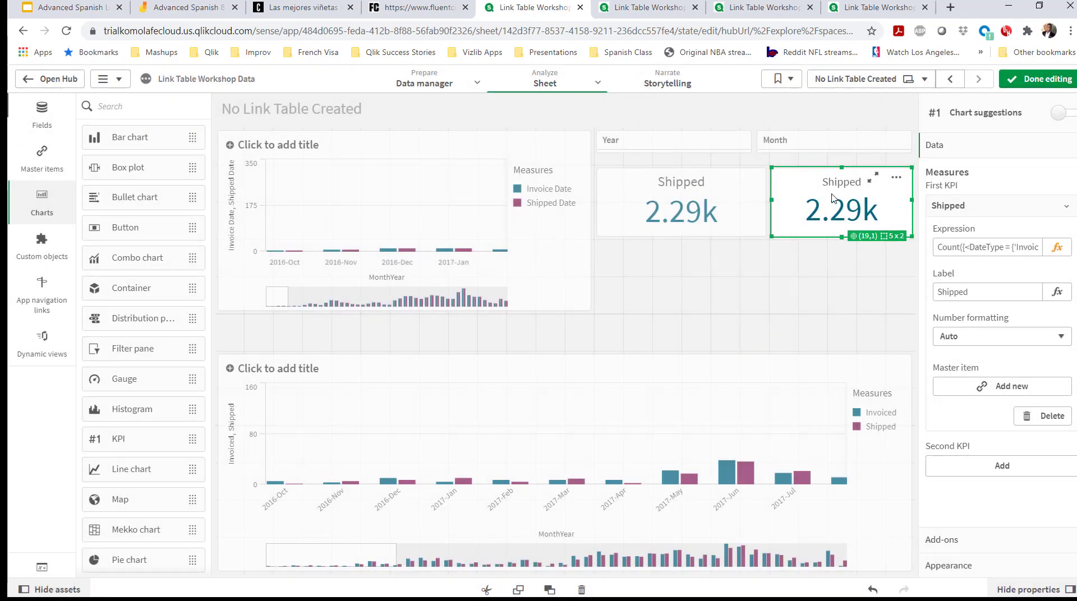
double_click(960, 290)
text(Invoiced)
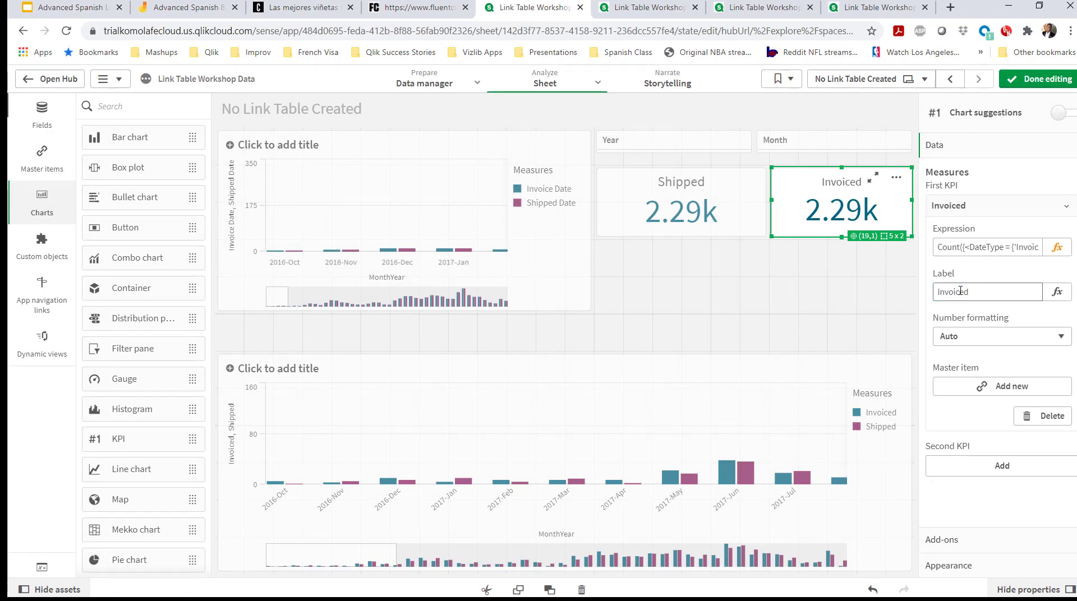
Finish editing the sheet and filter it to Year 2020
click(1040, 79)
click(630, 171)
click(703, 332)
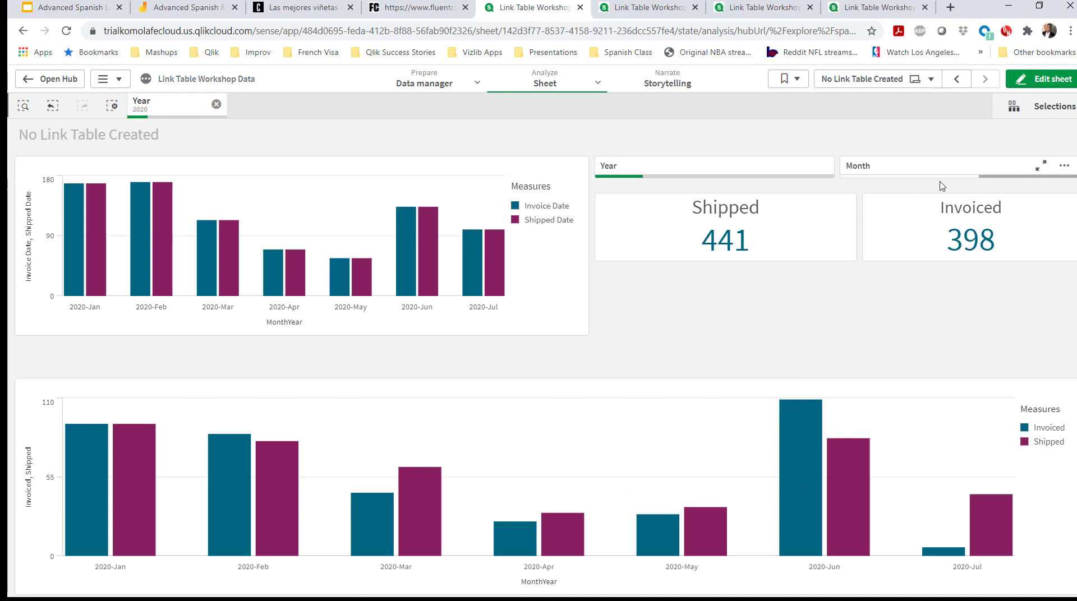
Filter the sheet to the months Mar and May to compare both charts and KPIs, and clear all selections
click(934, 166)
click(954, 294)
click(954, 334)
click(901, 304)
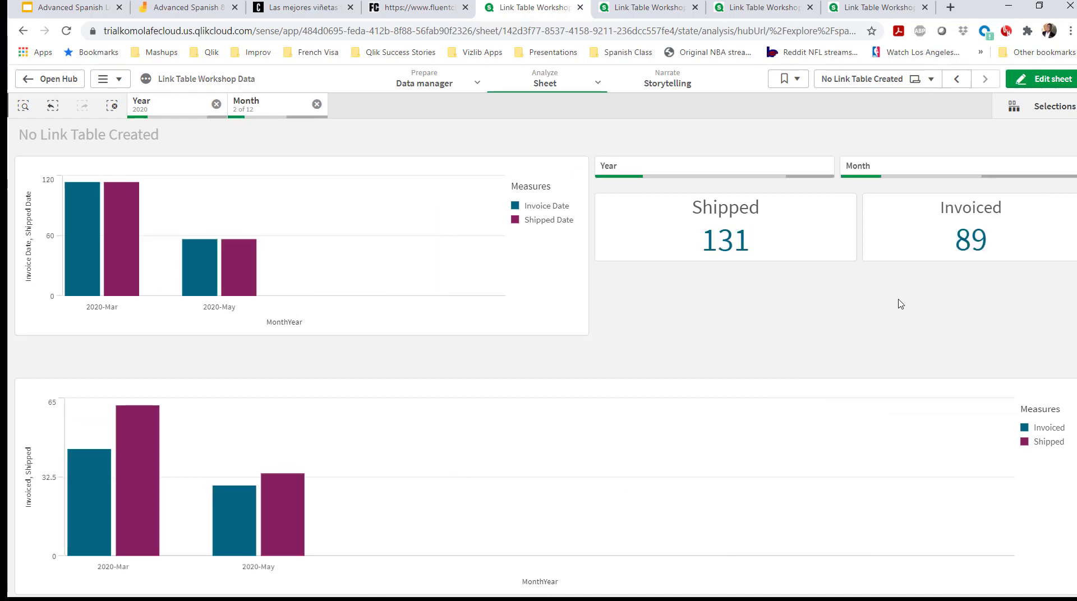
click(121, 117)
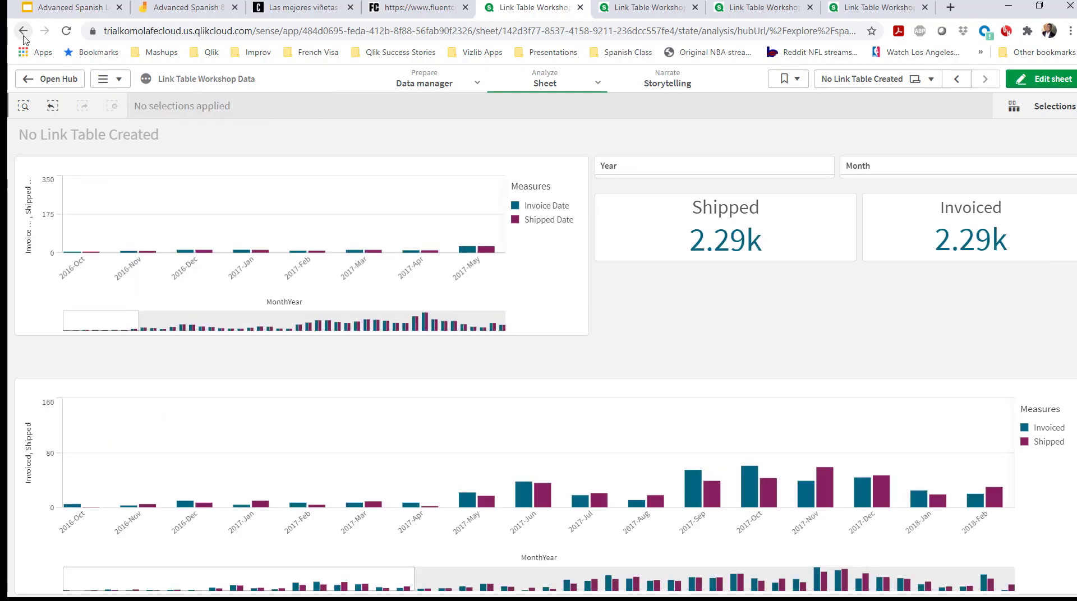